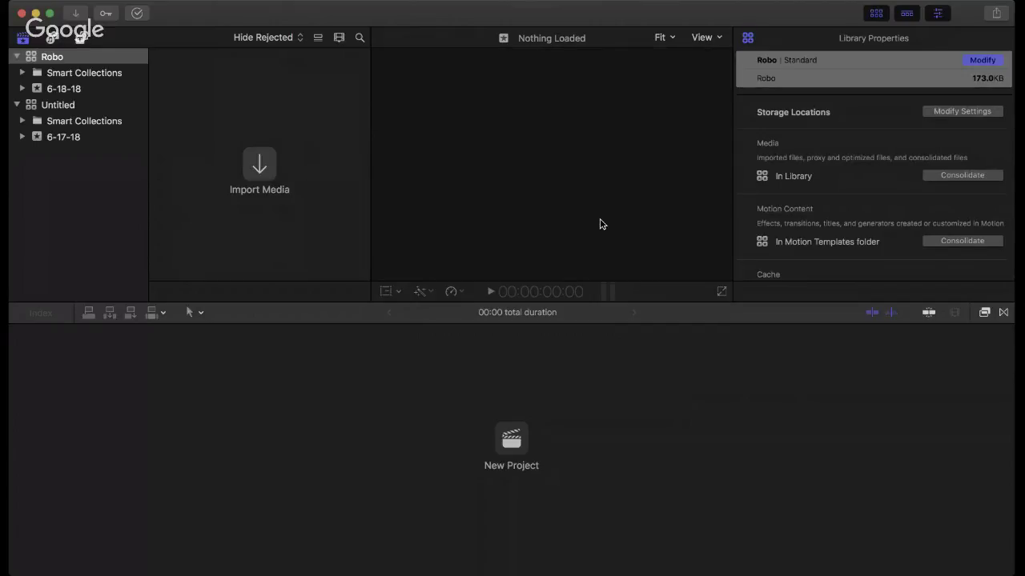
Step: Collapse and close the Untitled library, leaving the Robo library open
left_click(17, 105)
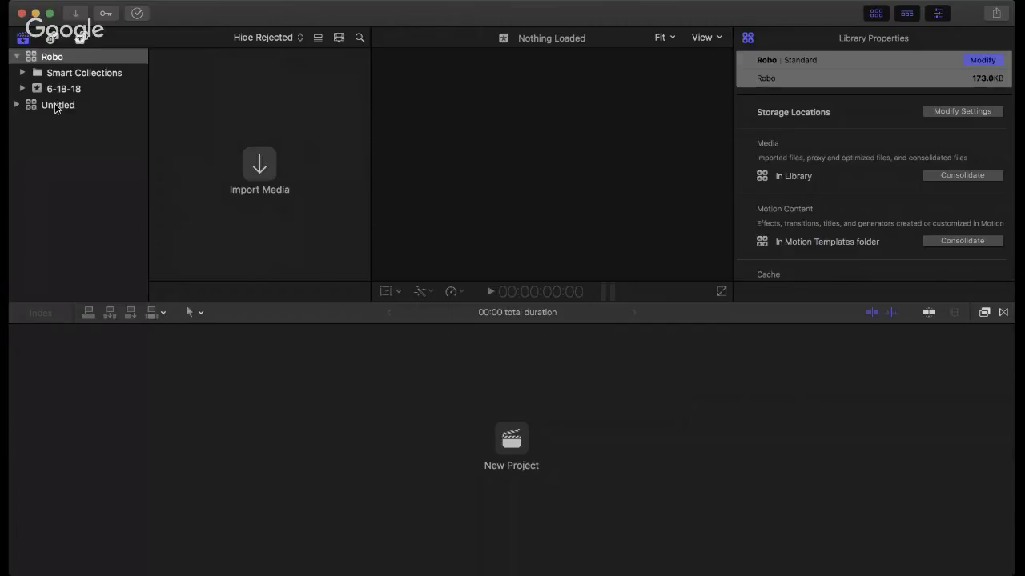
right_click(56, 109)
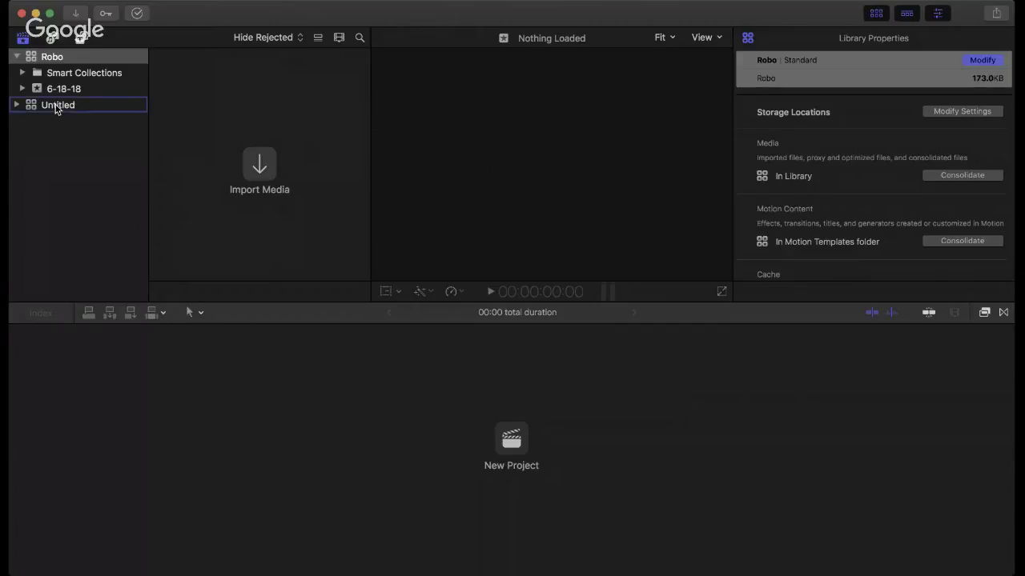
left_click(91, 298)
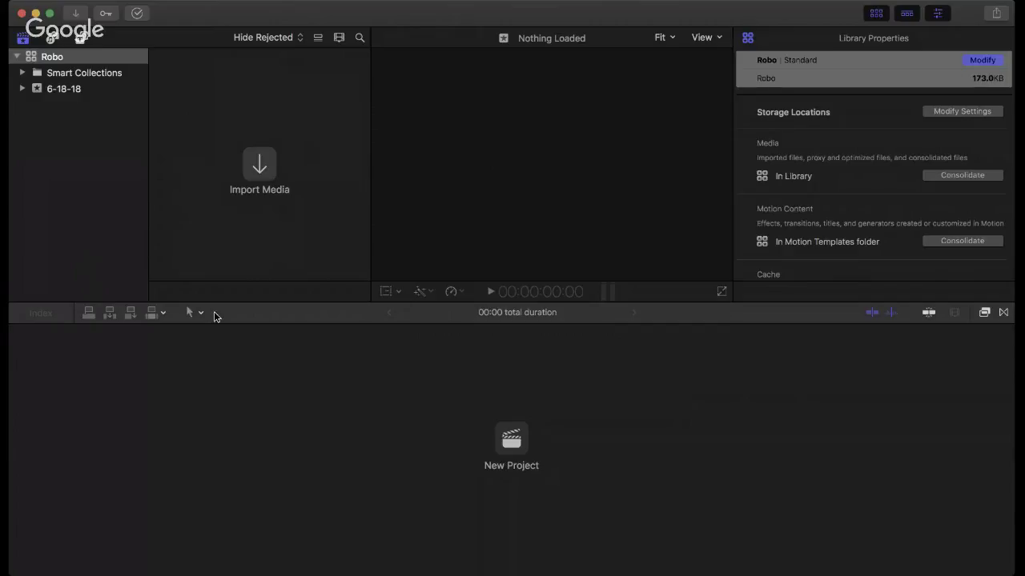
Step: Create a new project named Test in the Robo library with 1080p HD 23.98p video
left_click(513, 443)
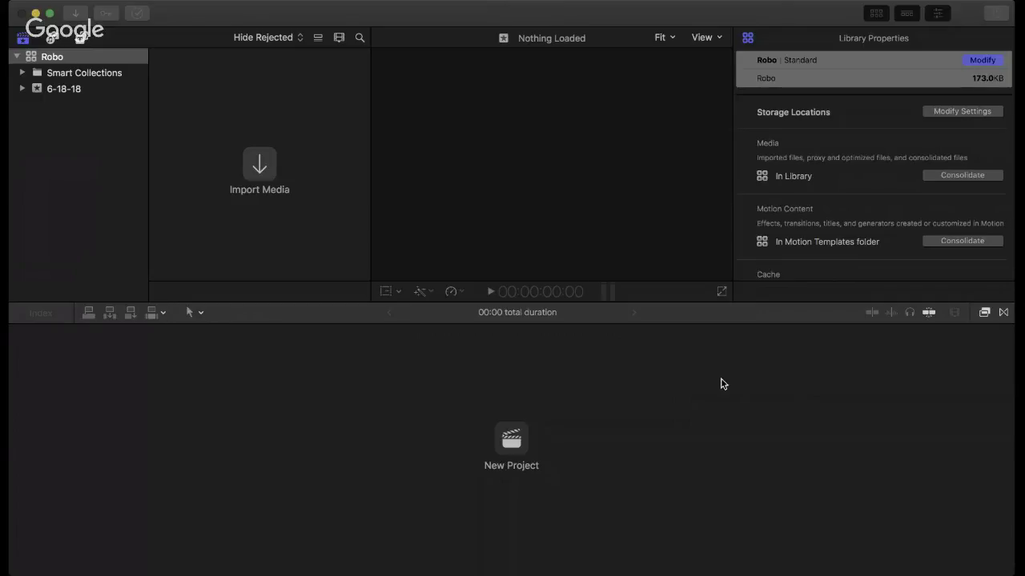
left_click(697, 264)
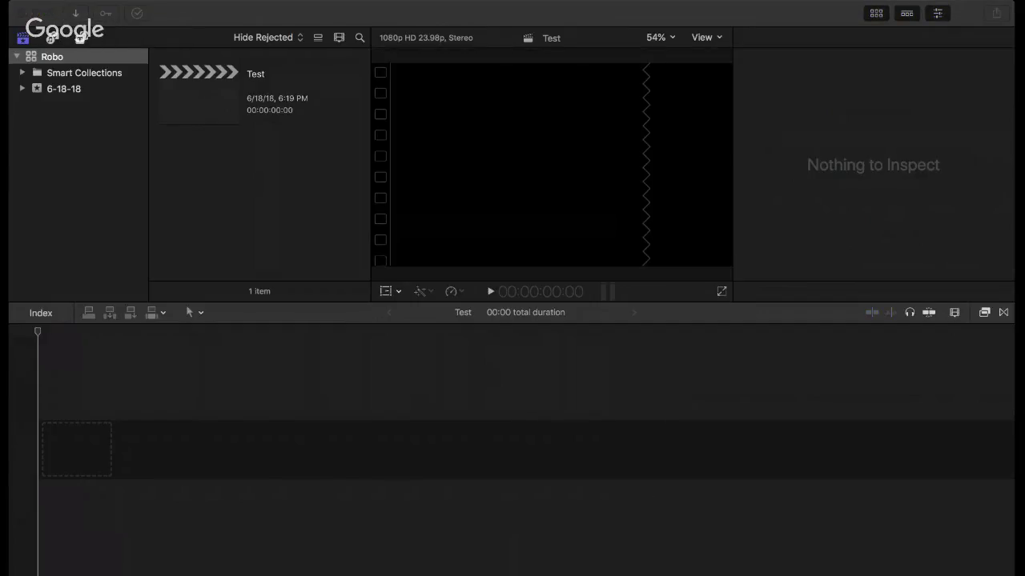
left_click(782, 208)
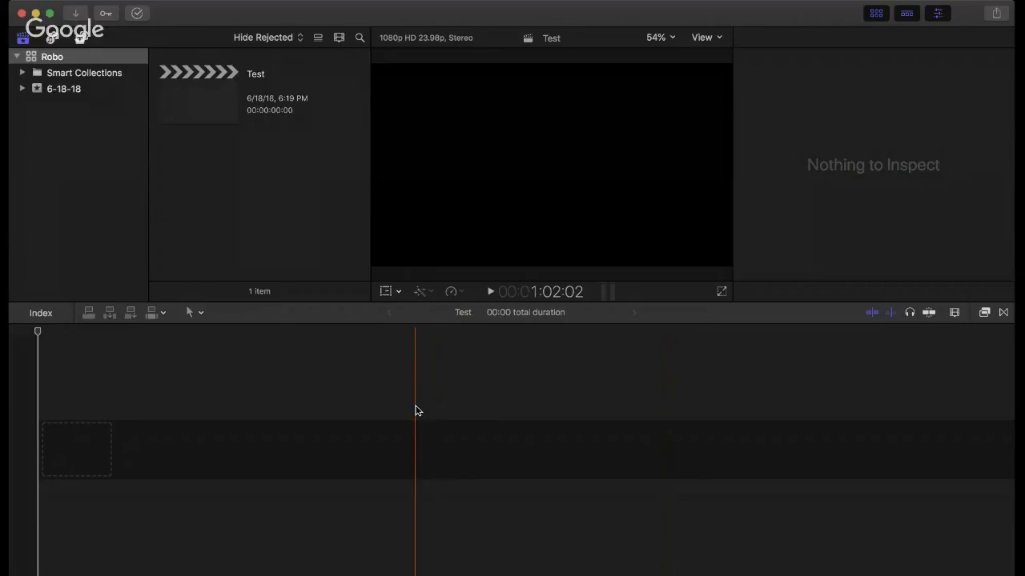
Step: Import the footage clips MVI_0012 and MVI_0013 into the 6-18-18 event
key("super+i")
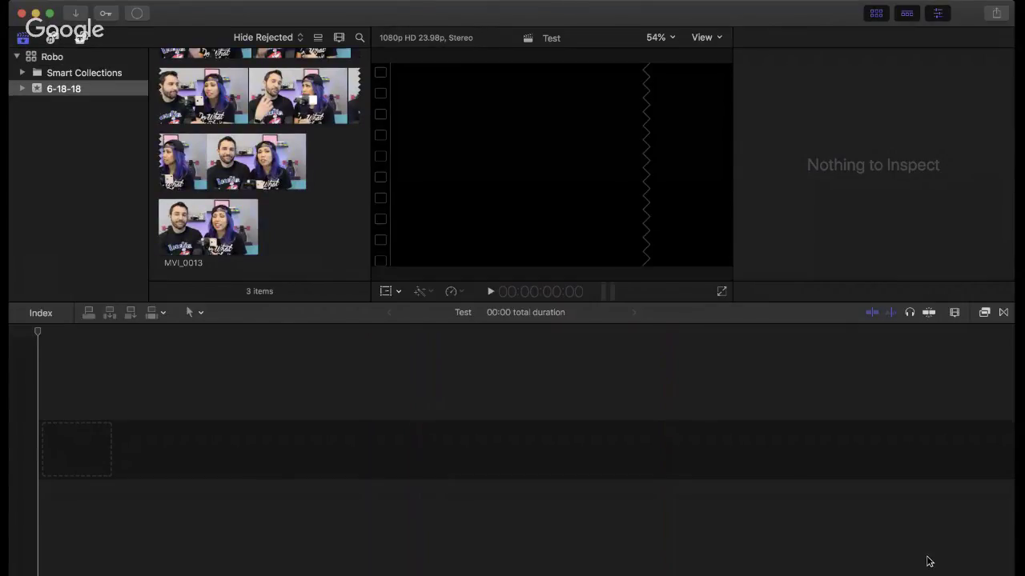
scroll(207, 182, "down", 1)
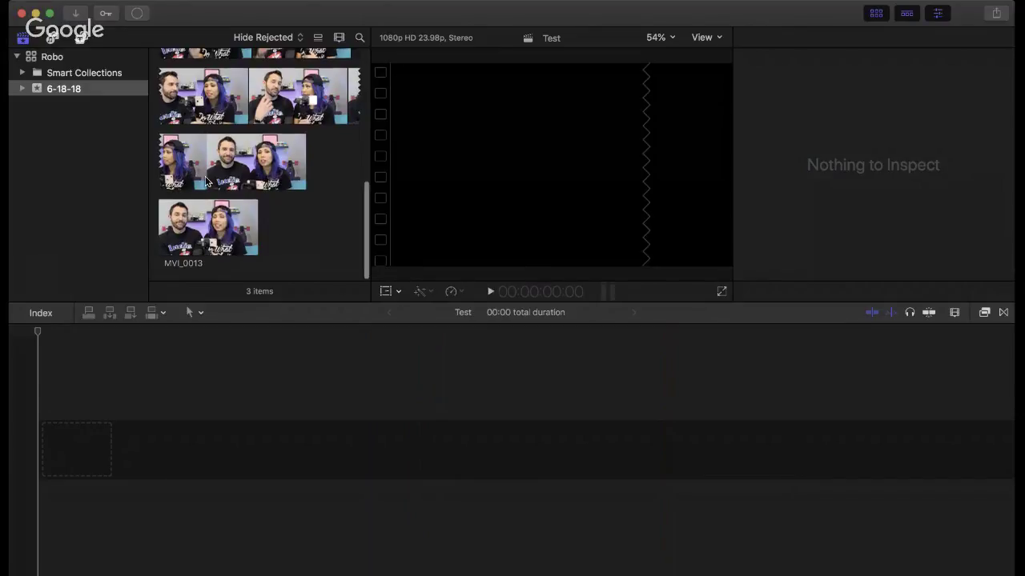
scroll(207, 182, "up", 5)
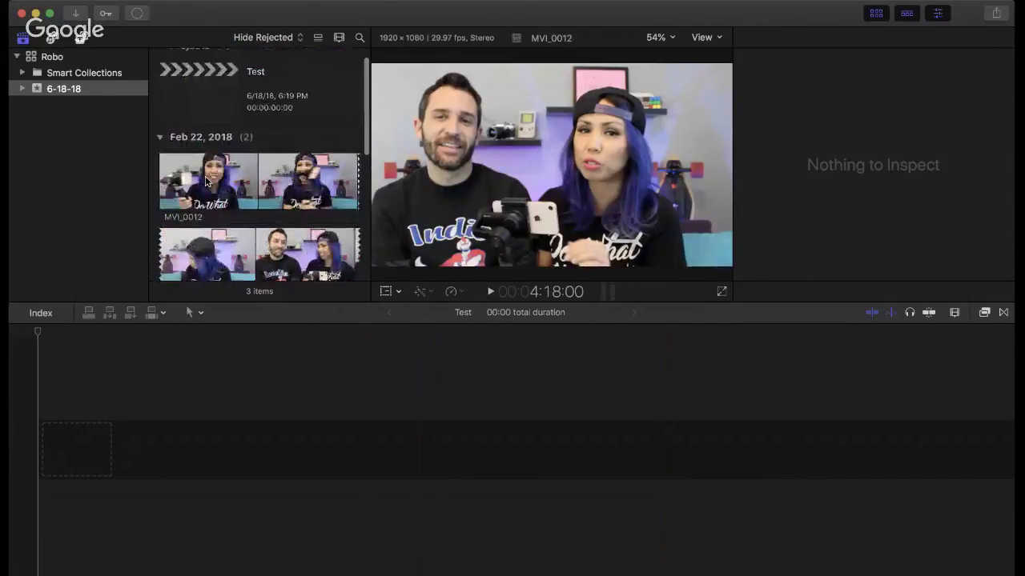
Step: Mark a range of about 22 seconds in the MVI_0012 clip, starting at about 3:15
scroll(206, 182, "down", 3)
left_click(203, 143)
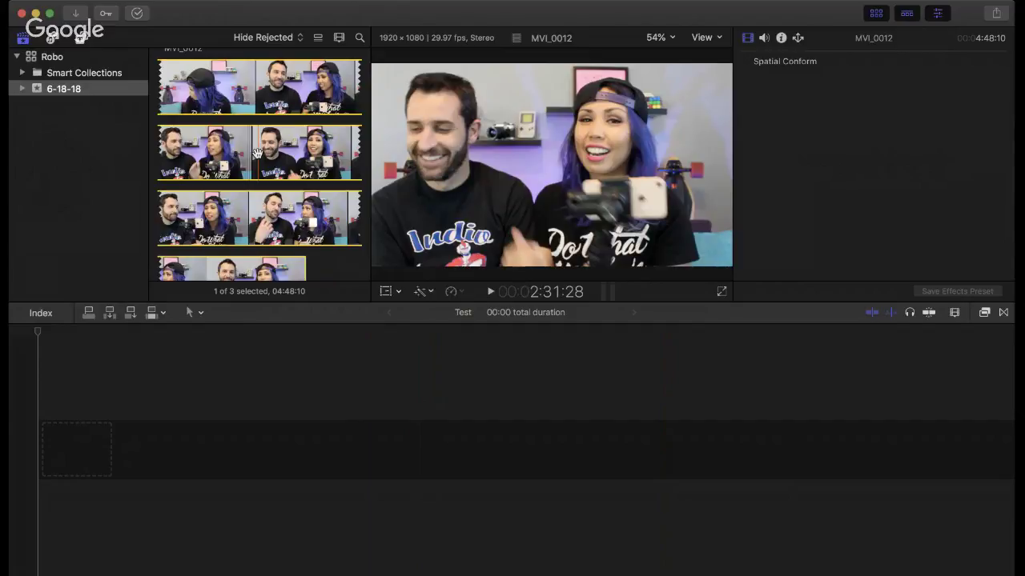
left_click(517, 485)
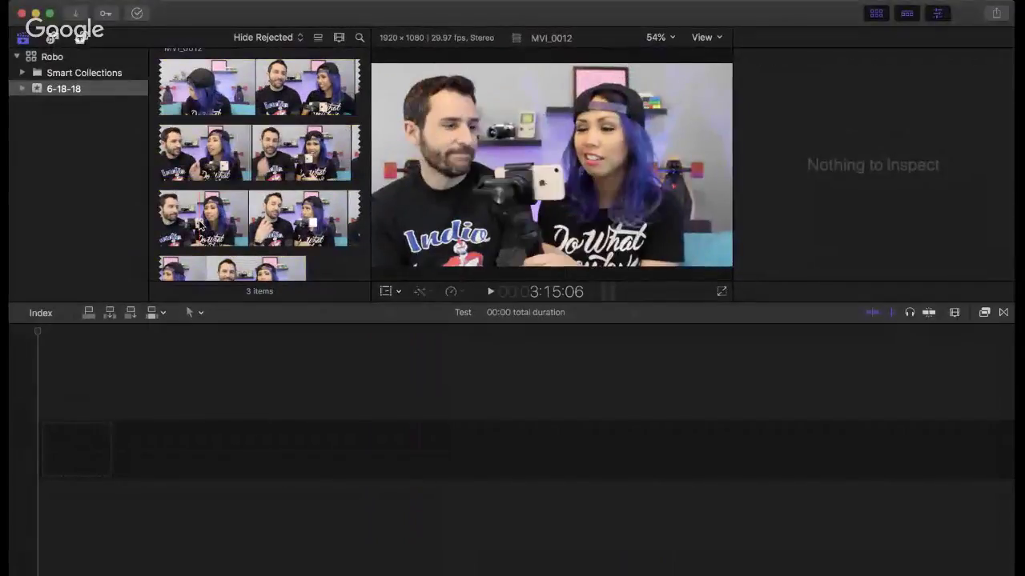
left_click(204, 239)
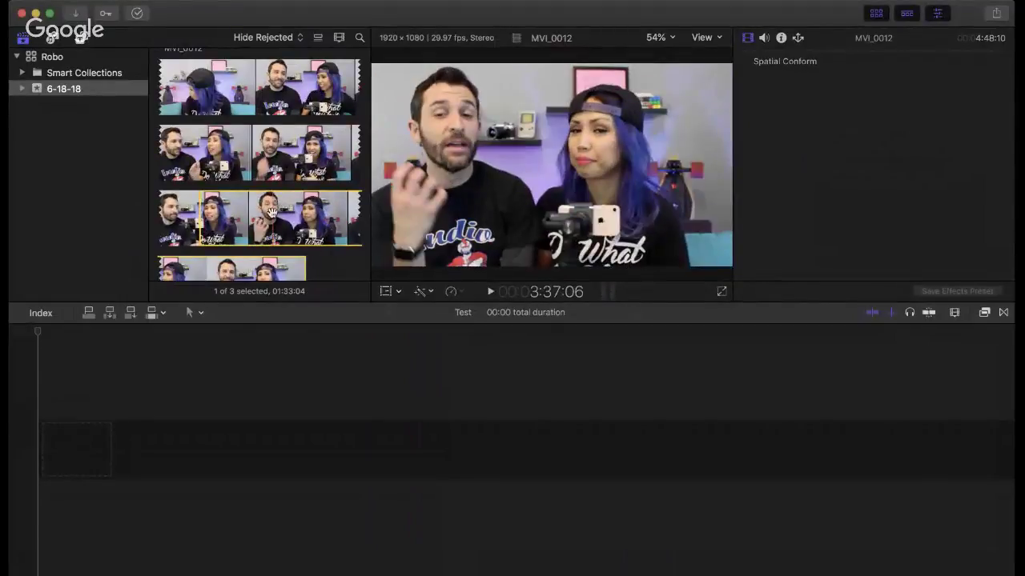
key("o")
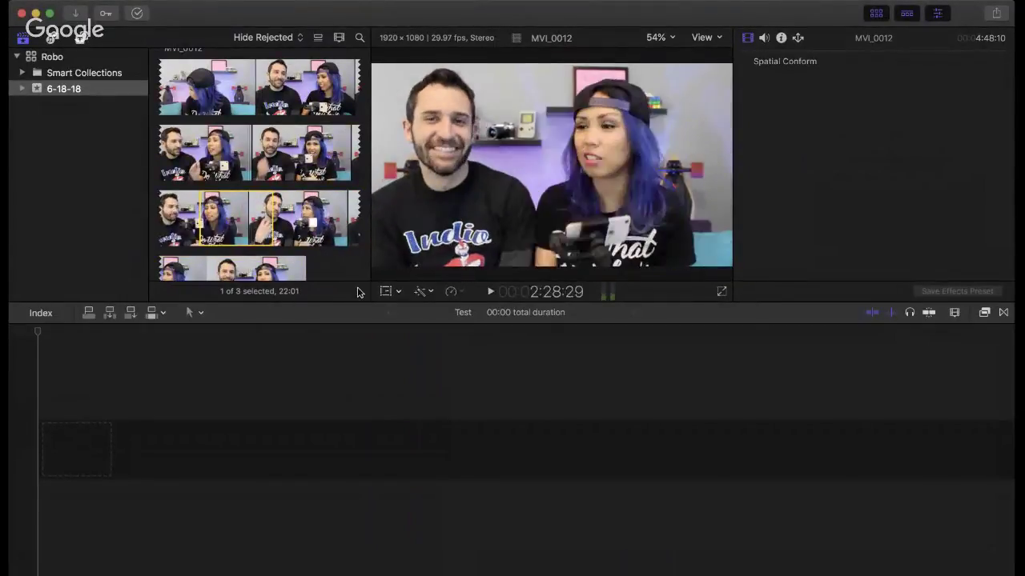
Step: Place the marked range of MVI_0012 at the start of the Test timeline
left_click(331, 261)
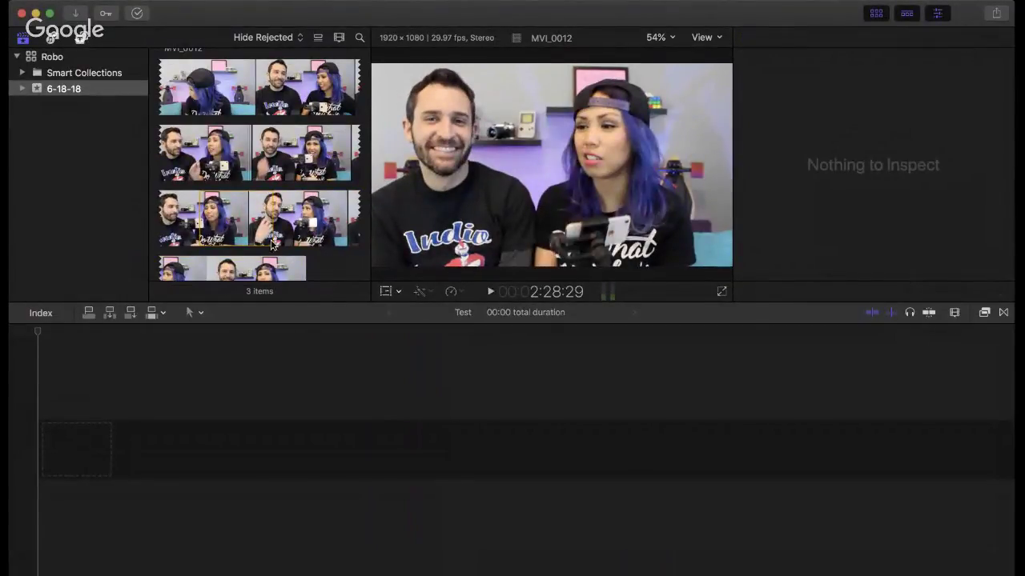
key("super+z")
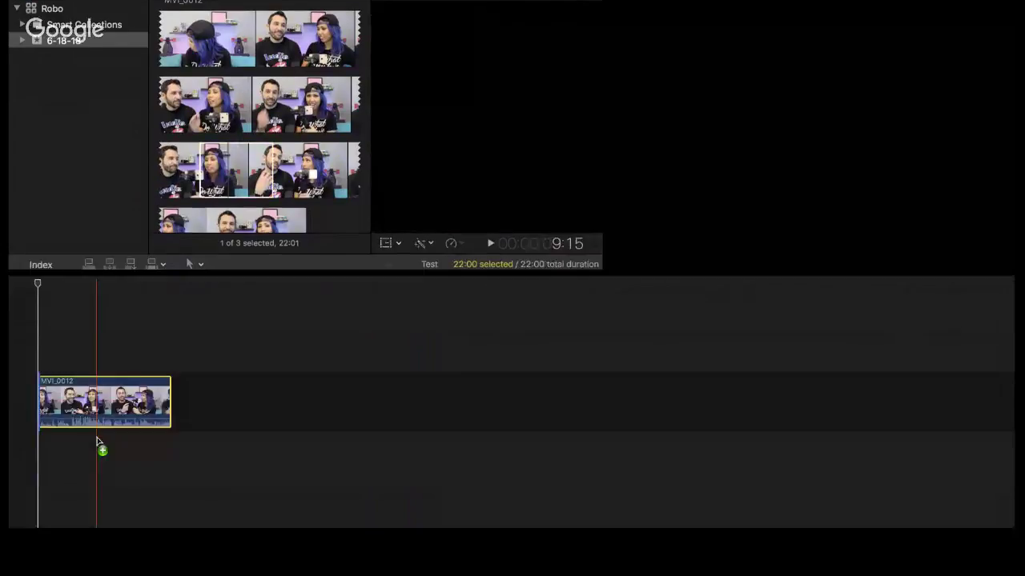
left_click_drag(101, 449, 96, 444)
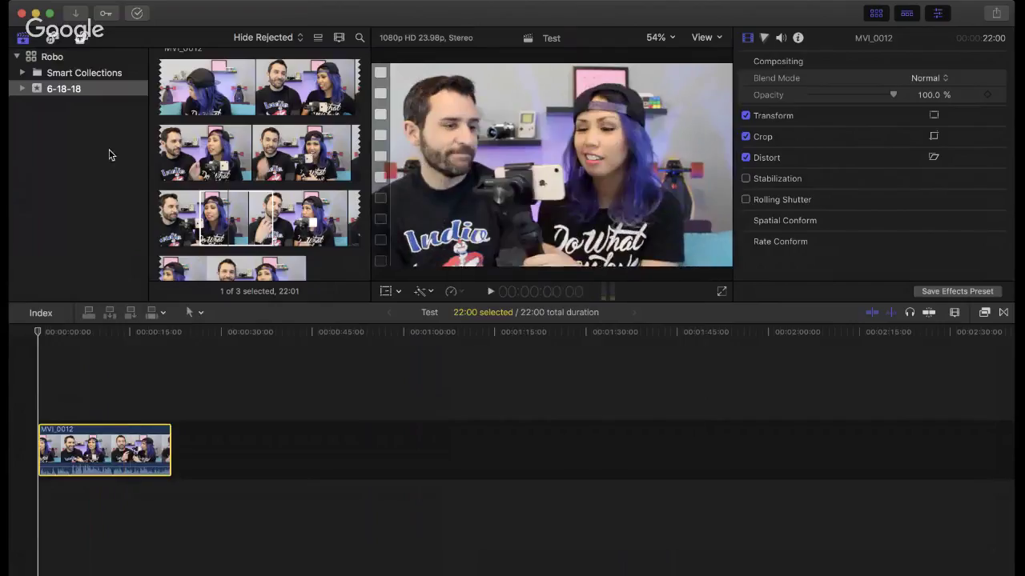
Step: Open the titles library and look through the installed title templates for a simple text title
left_click(82, 39)
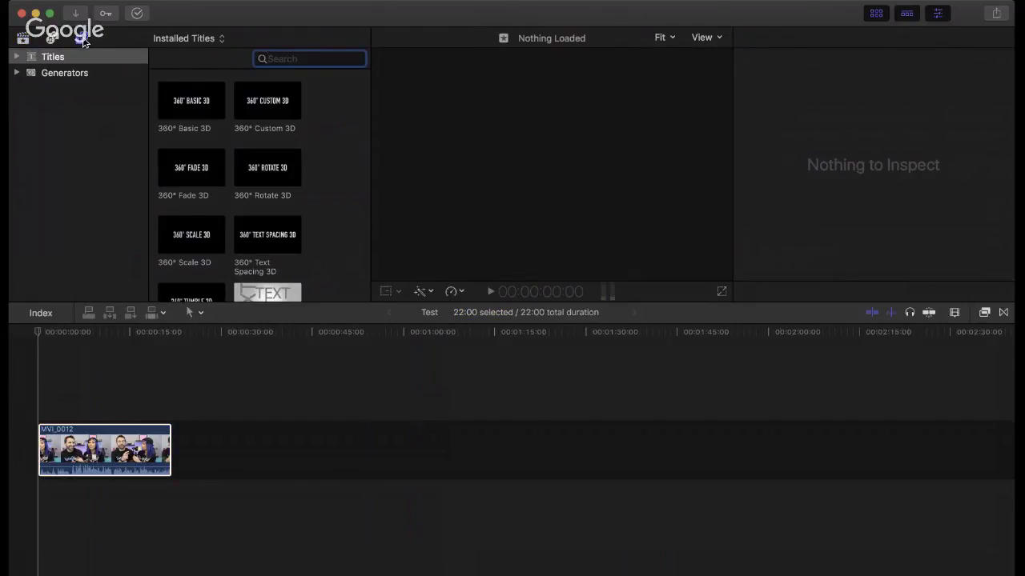
scroll(252, 208, "down", 8)
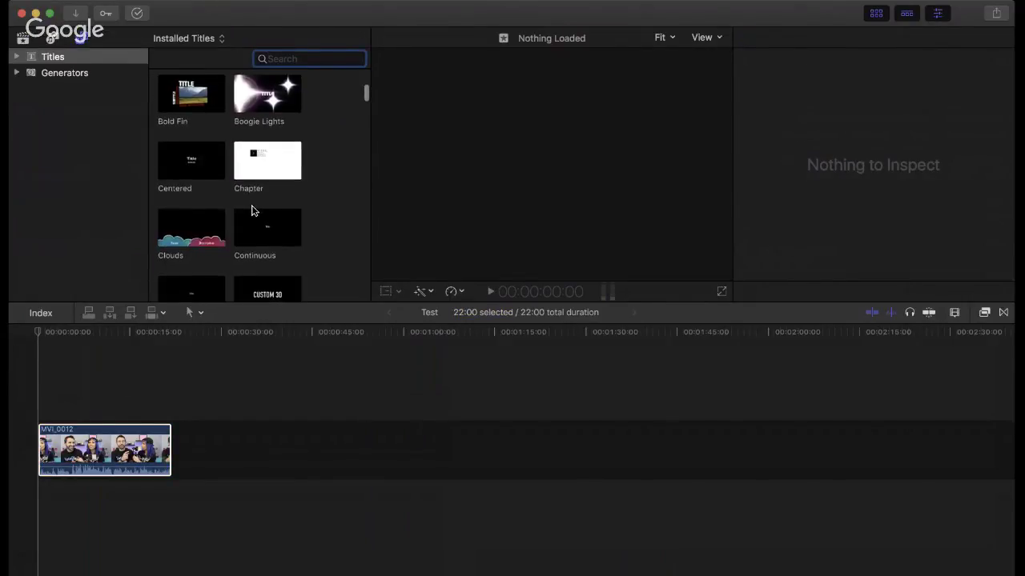
scroll(252, 211, "up", 8)
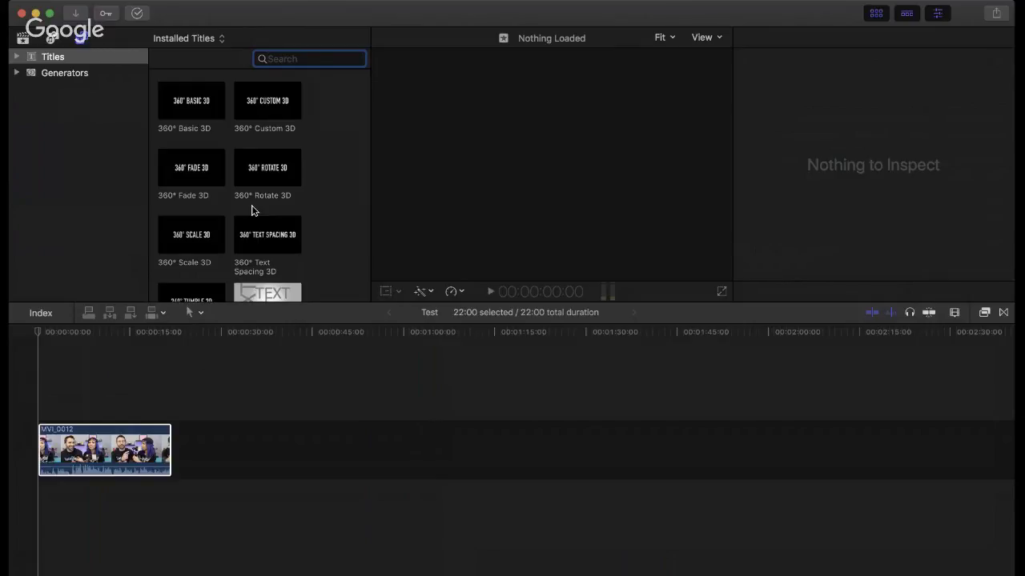
scroll(251, 210, "down", 10)
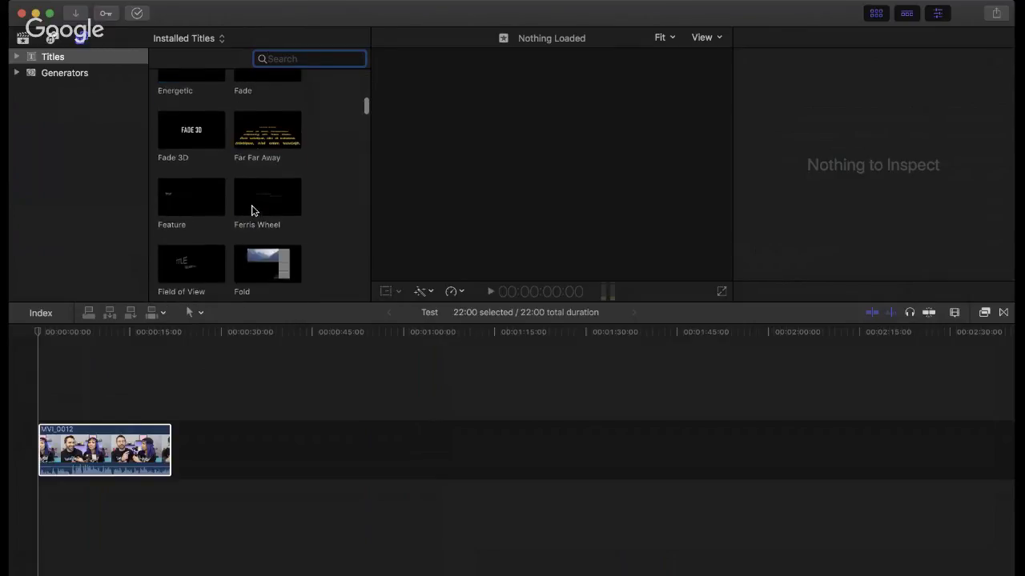
scroll(251, 211, "up", 15)
scroll(251, 210, "down", 15)
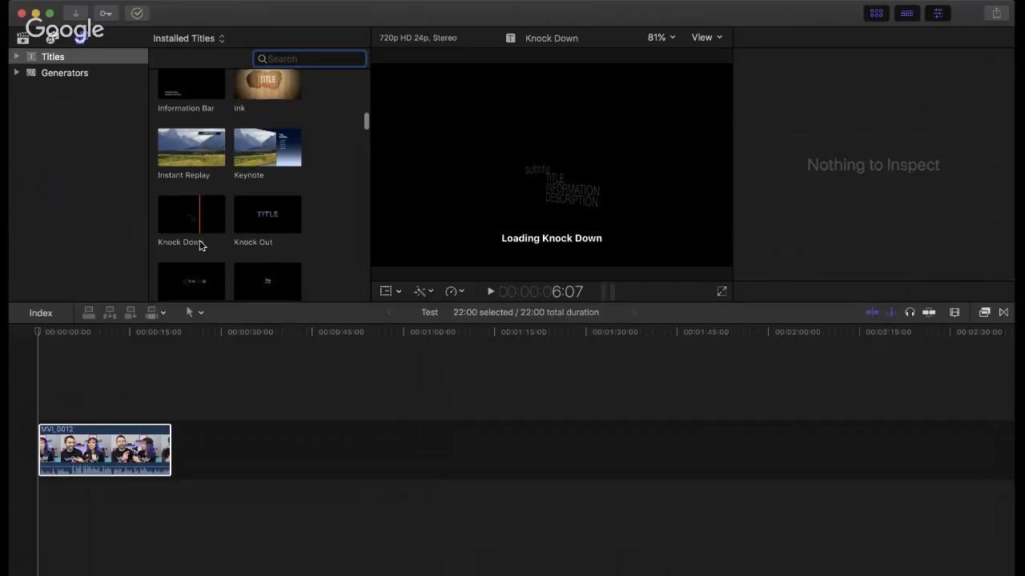
scroll(200, 245, "down", 4)
scroll(199, 246, "up", 8)
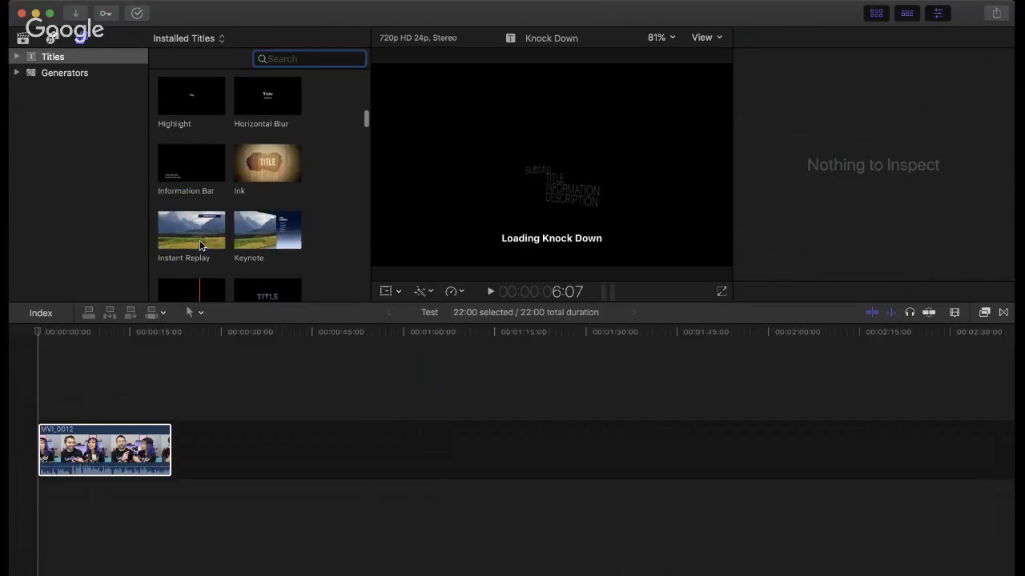
scroll(199, 246, "up", 4)
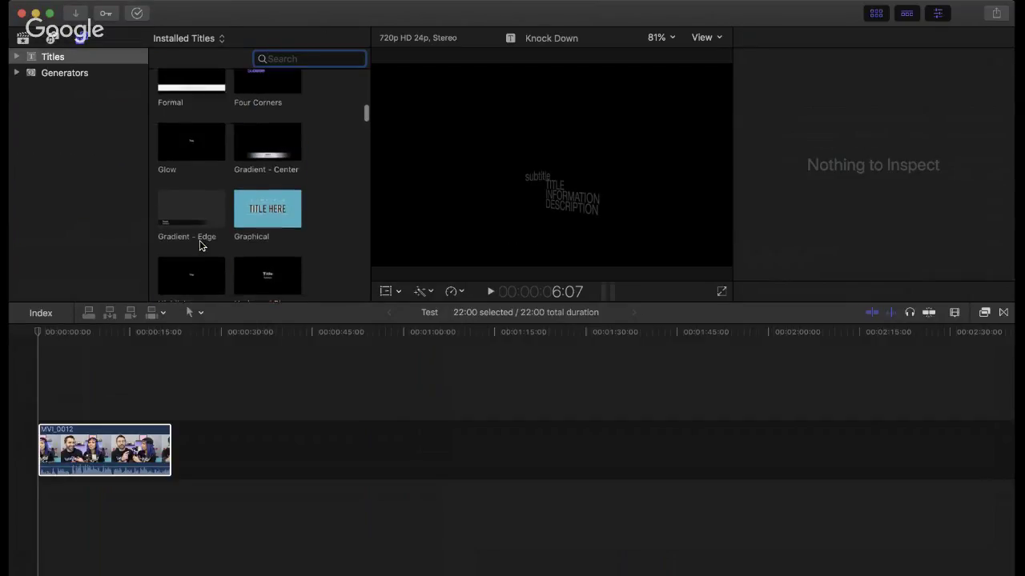
scroll(199, 245, "up", 7)
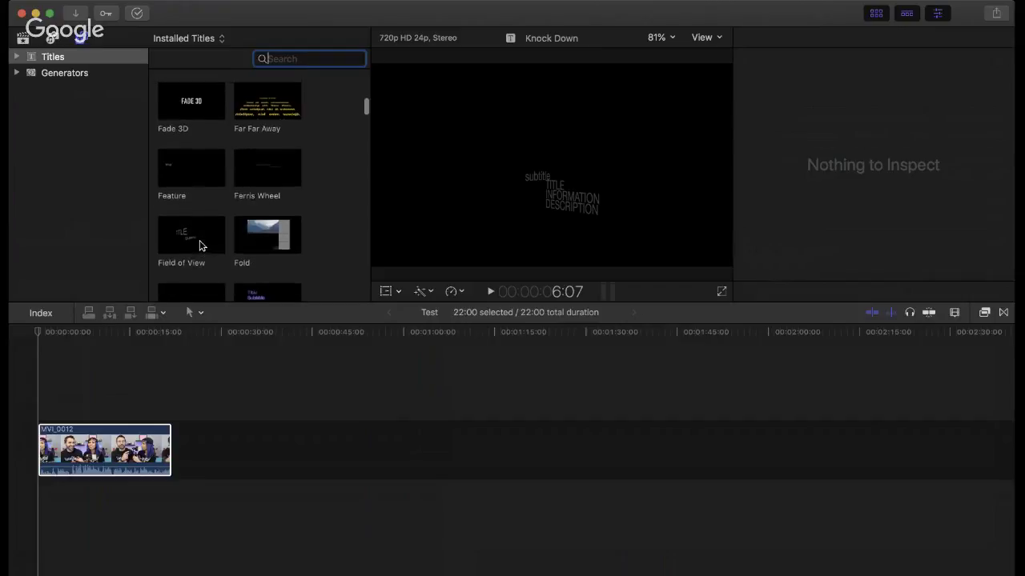
scroll(200, 246, "up", 10)
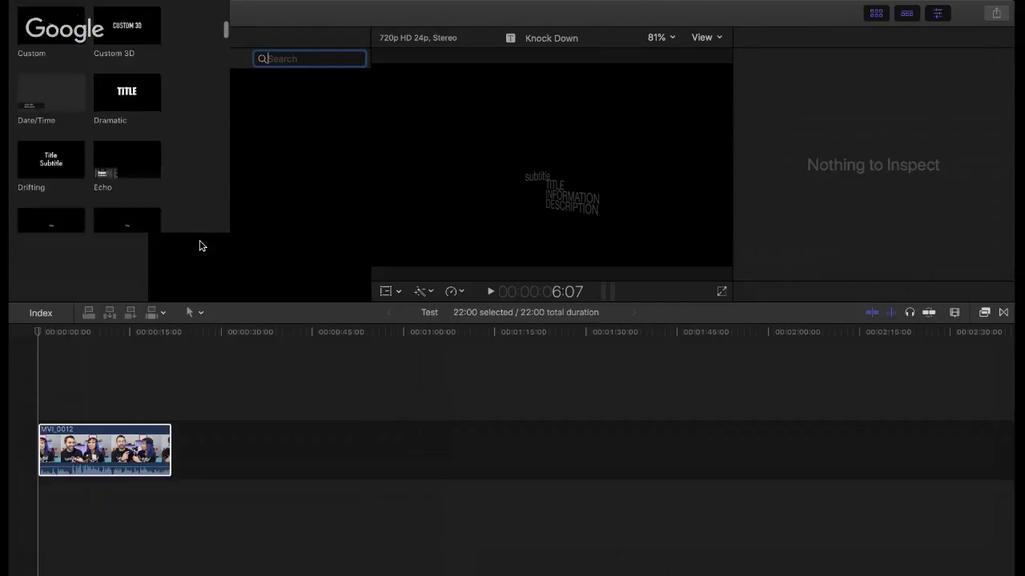
scroll(199, 245, "up", 5)
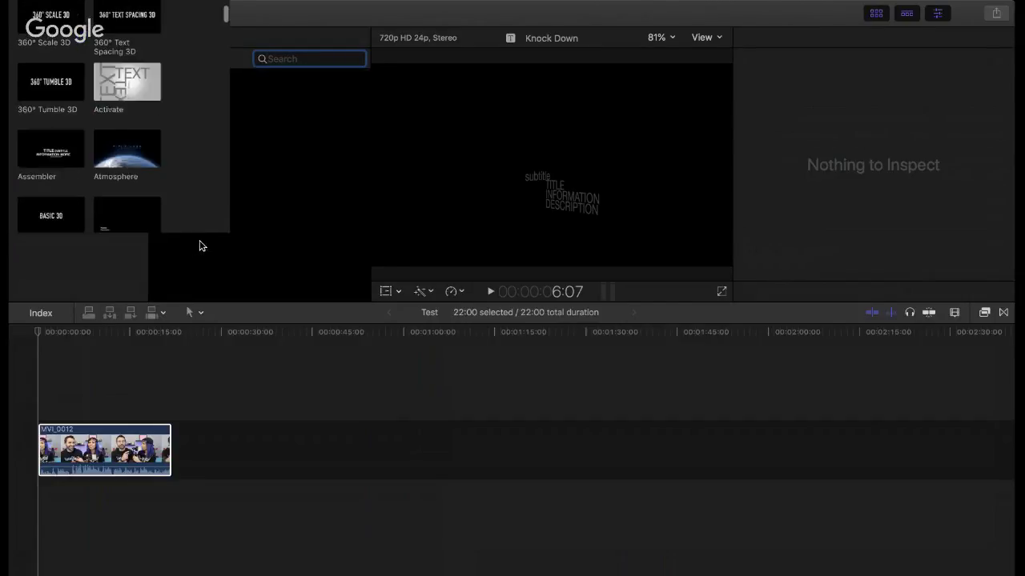
Step: Add a Basic Title above the middle of the MVI_0012 clip and move its text to about X 517, Y -299 px
scroll(199, 246, "down", 3)
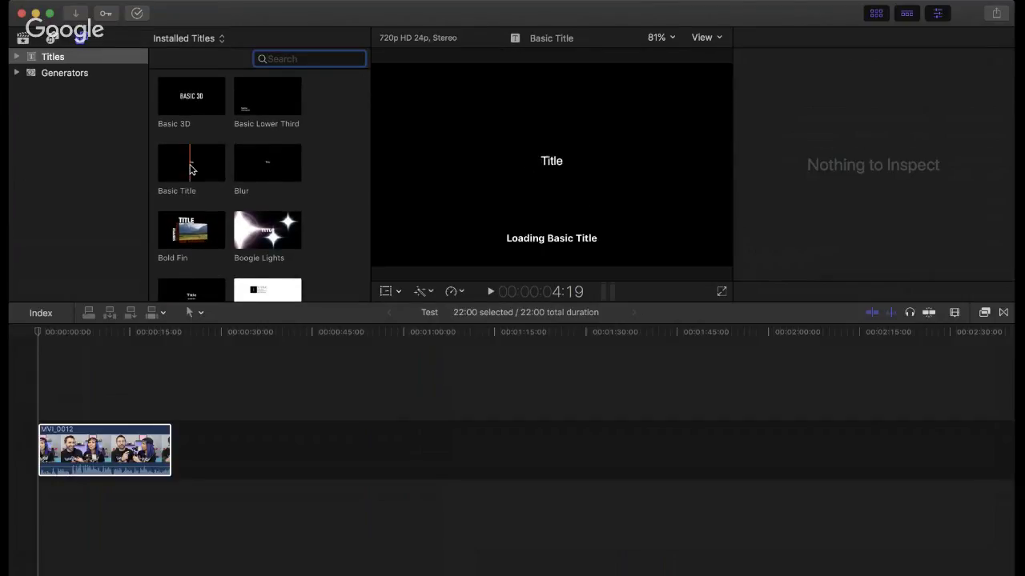
left_click_drag(190, 169, 201, 456)
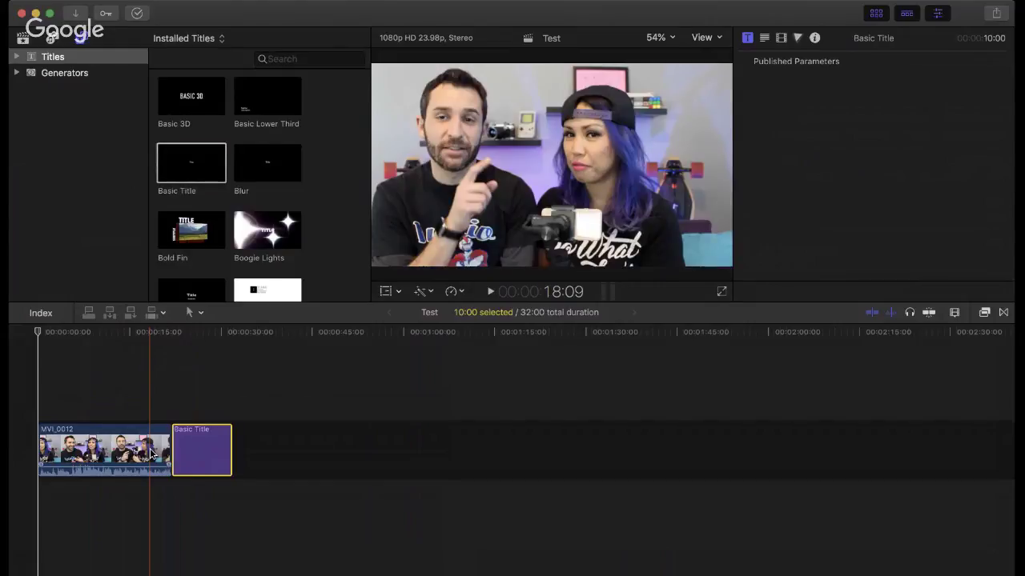
left_click_drag(200, 451, 116, 412)
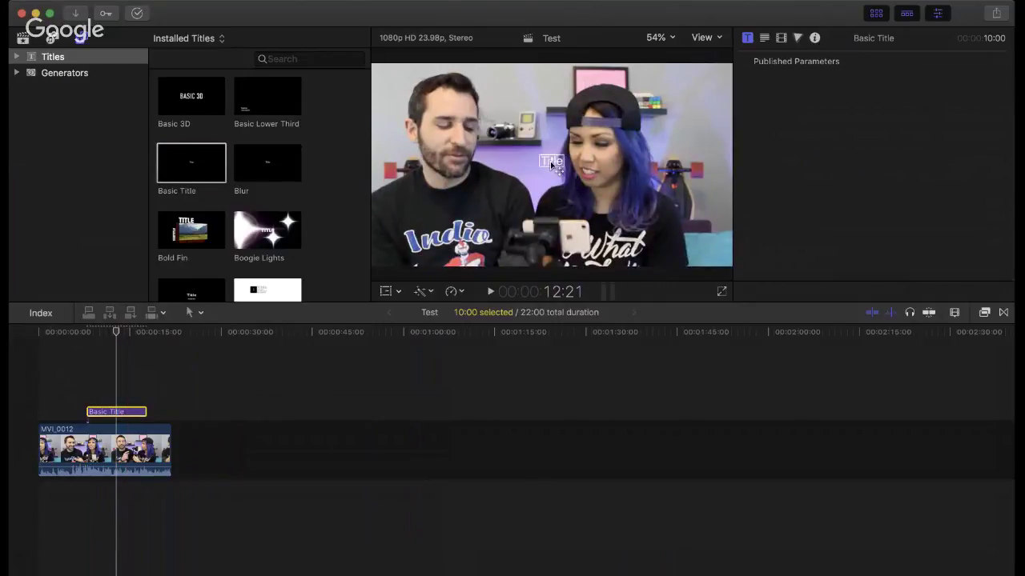
left_click_drag(557, 164, 657, 224)
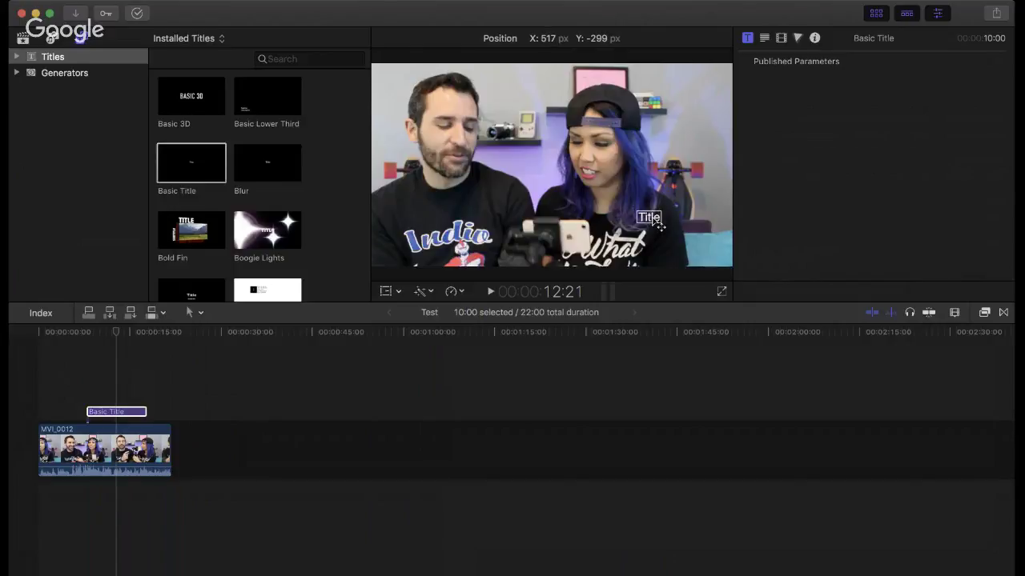
Step: Format the title text with the Heiti TC Light font, size 150, line spacing 12 and tracking 22.26%
left_click(764, 37)
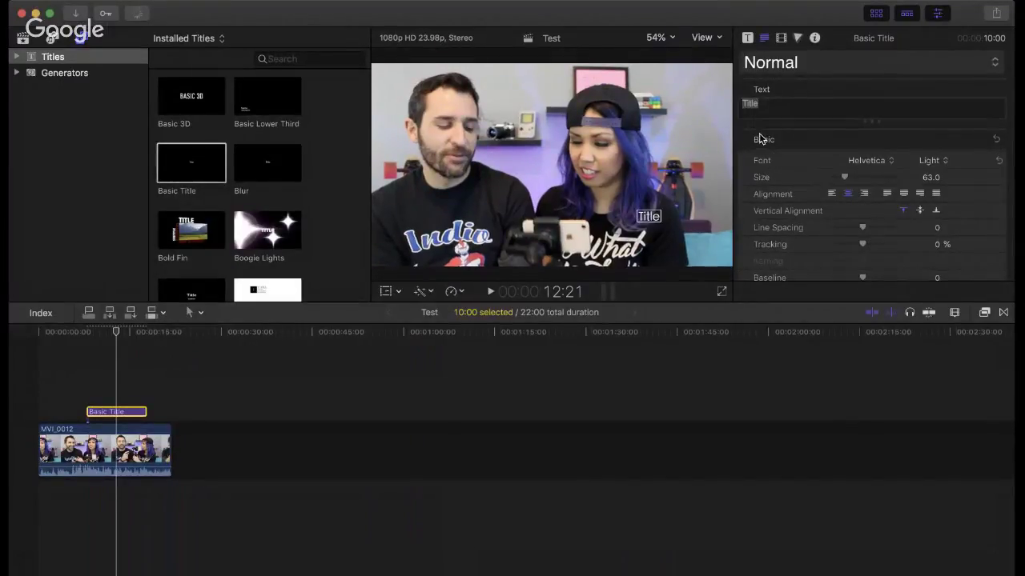
left_click_drag(846, 176, 863, 177)
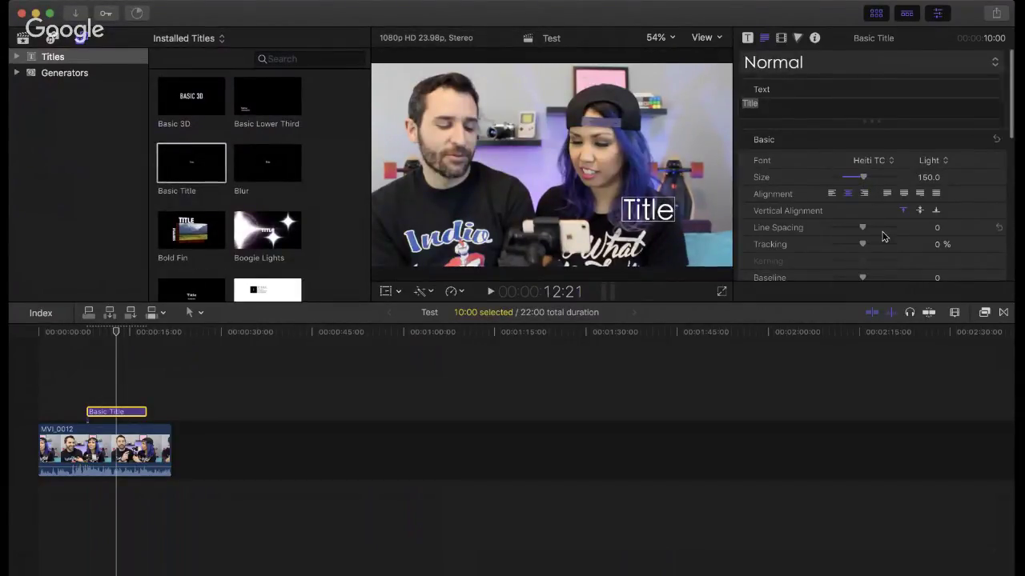
scroll(881, 232, "down", 3)
left_click_drag(863, 177, 866, 200)
Step: Expand the title's Face settings and turn on Outline, Glow and Drop Shadow for the title text
scroll(848, 239, "down", 10)
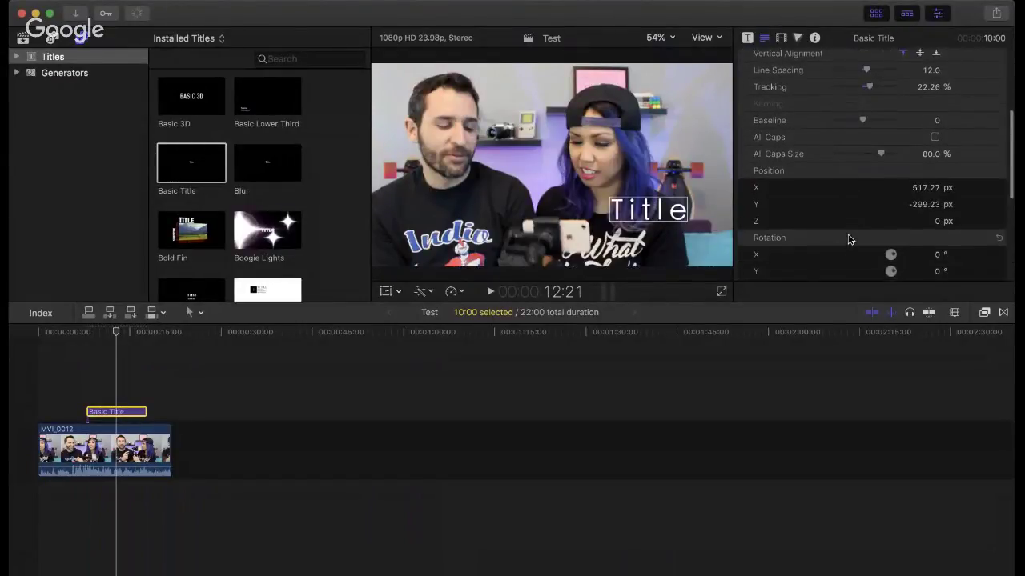
mouse_move(815, 212)
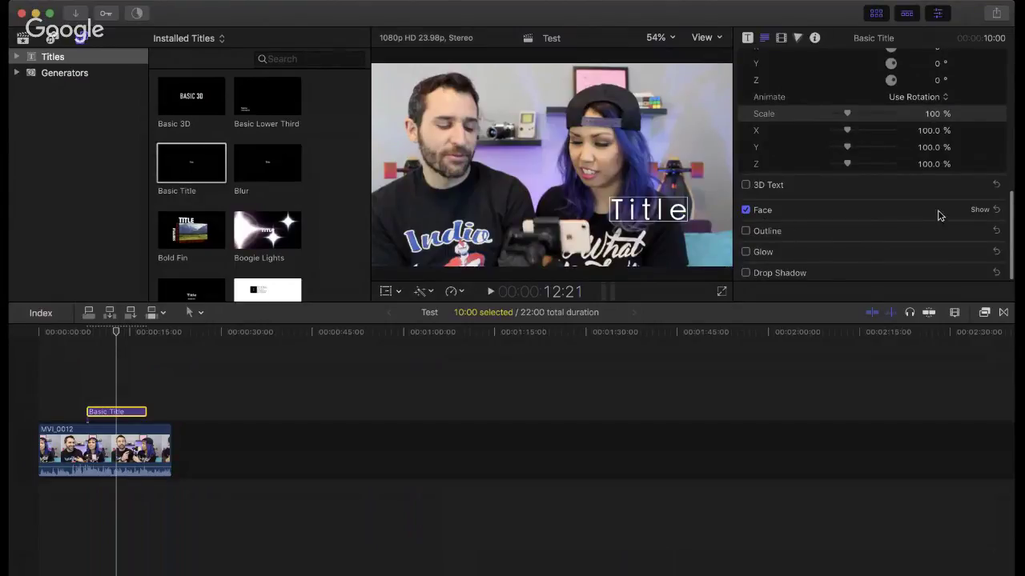
left_click(975, 210)
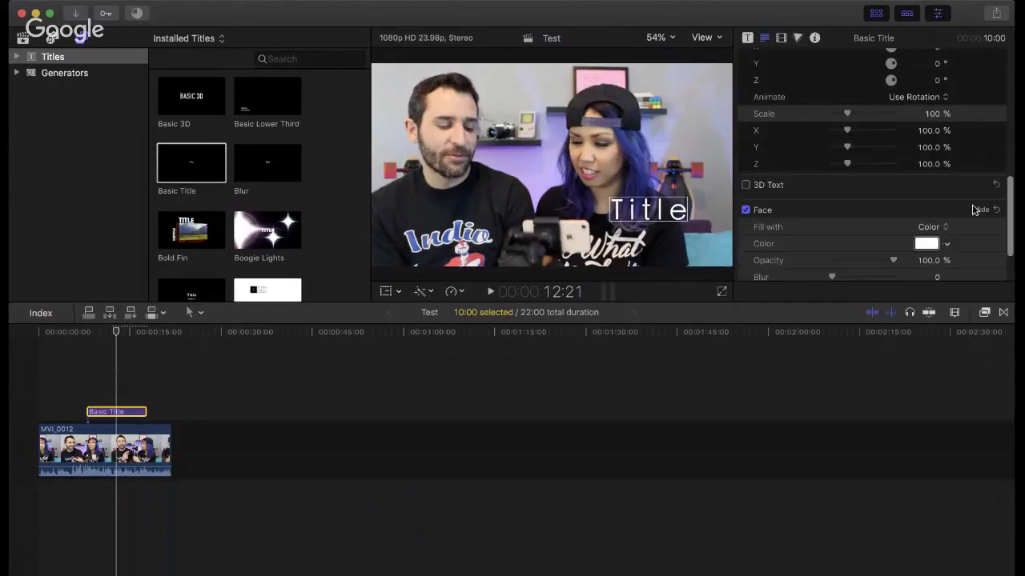
scroll(933, 245, "down", 2)
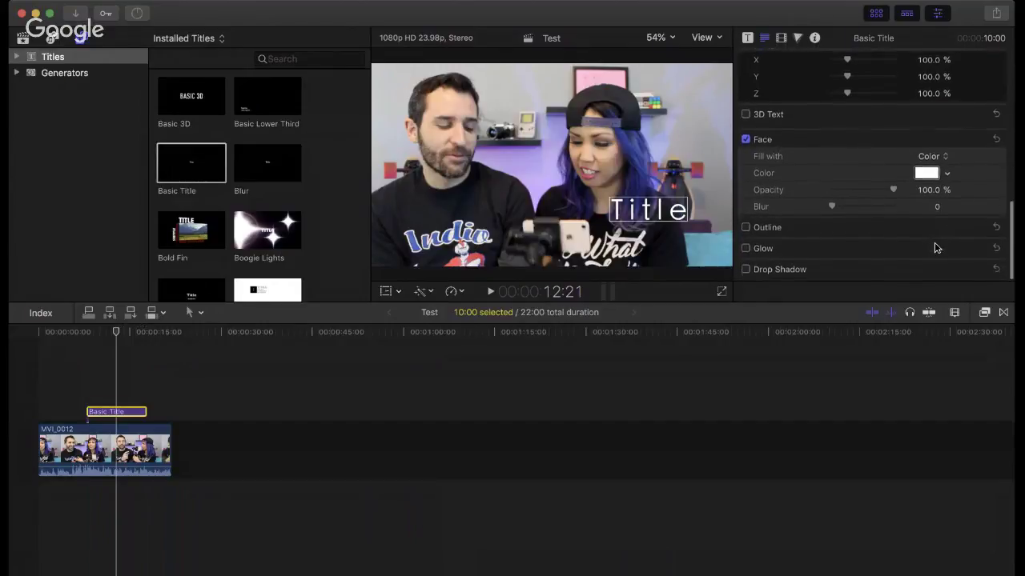
left_click(746, 252)
left_click(746, 232)
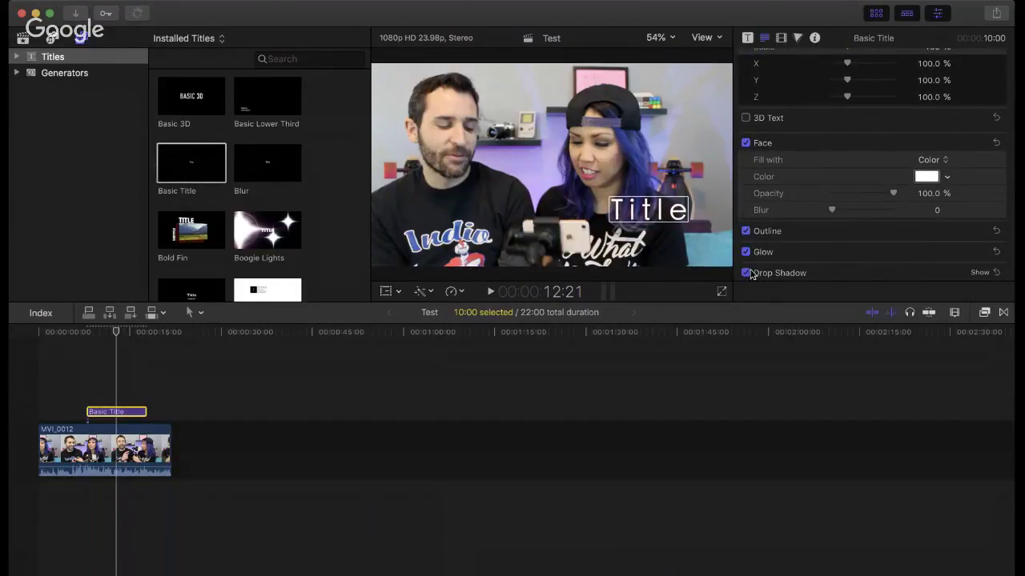
scroll(790, 183, "up", 2)
scroll(789, 183, "down", 2)
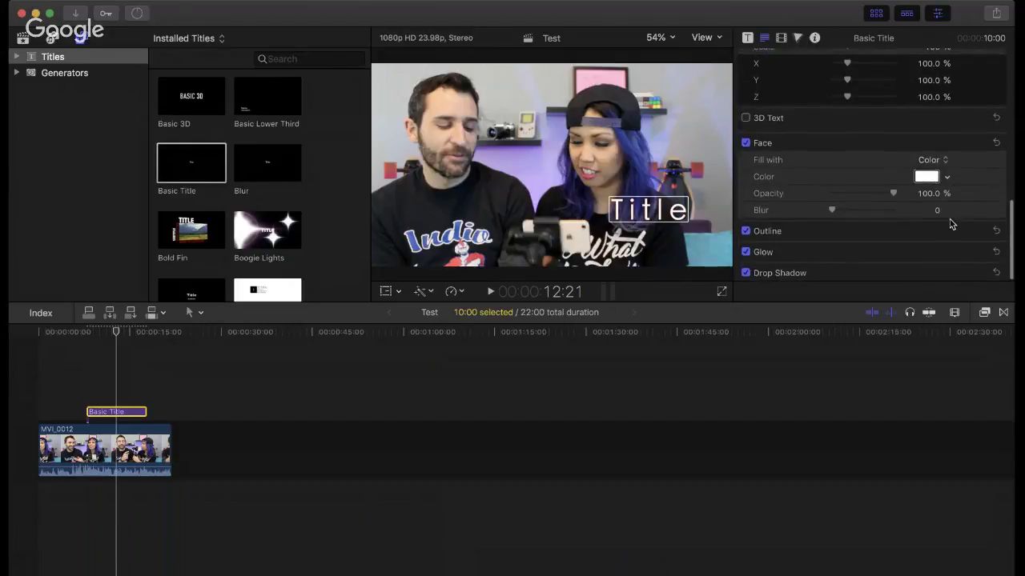
scroll(952, 223, "up", 2)
scroll(953, 224, "up", 10)
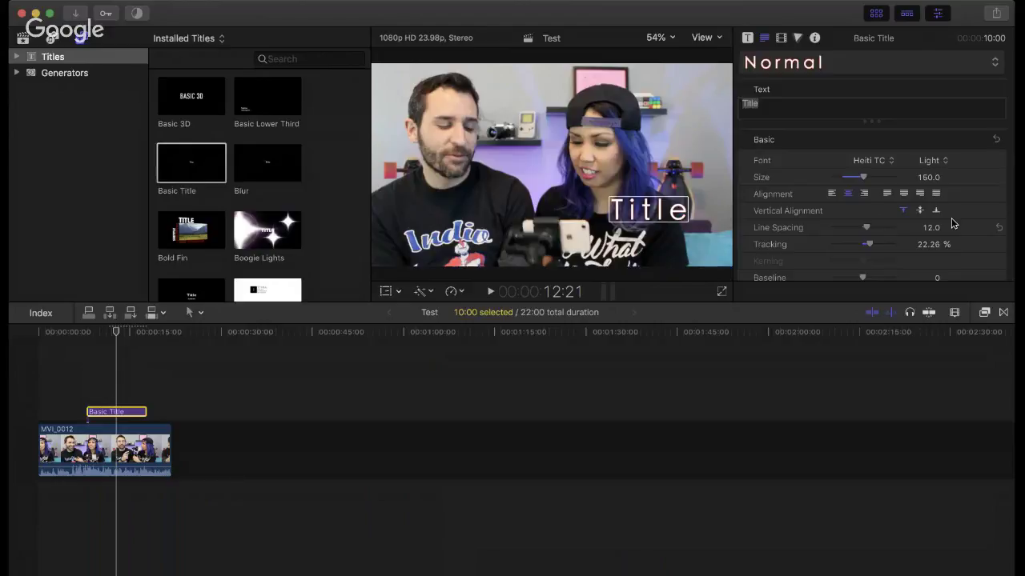
Step: Play the timeline around the start of the Basic Title to preview how the title appears
left_click(89, 398)
key("space")
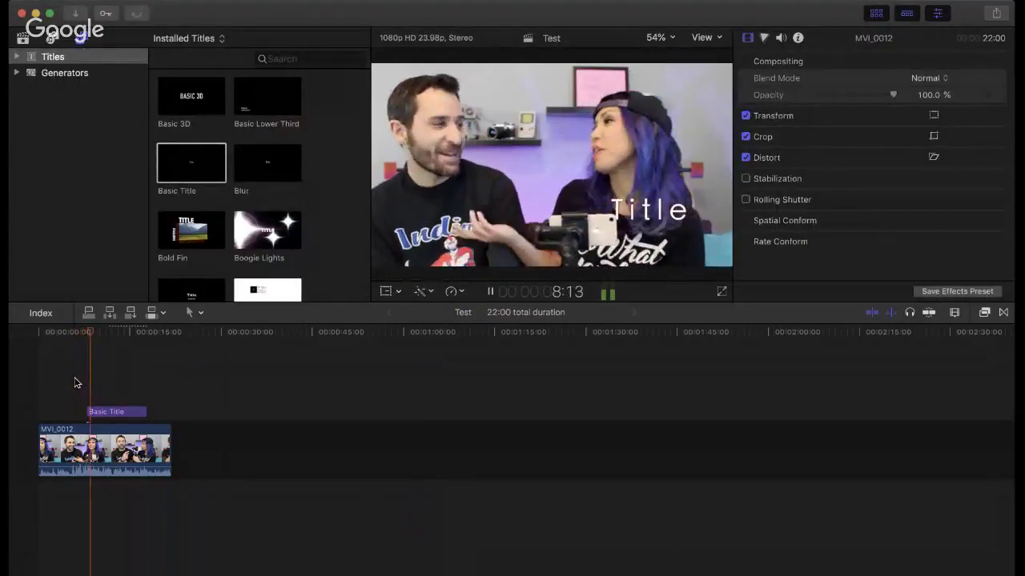
key("space")
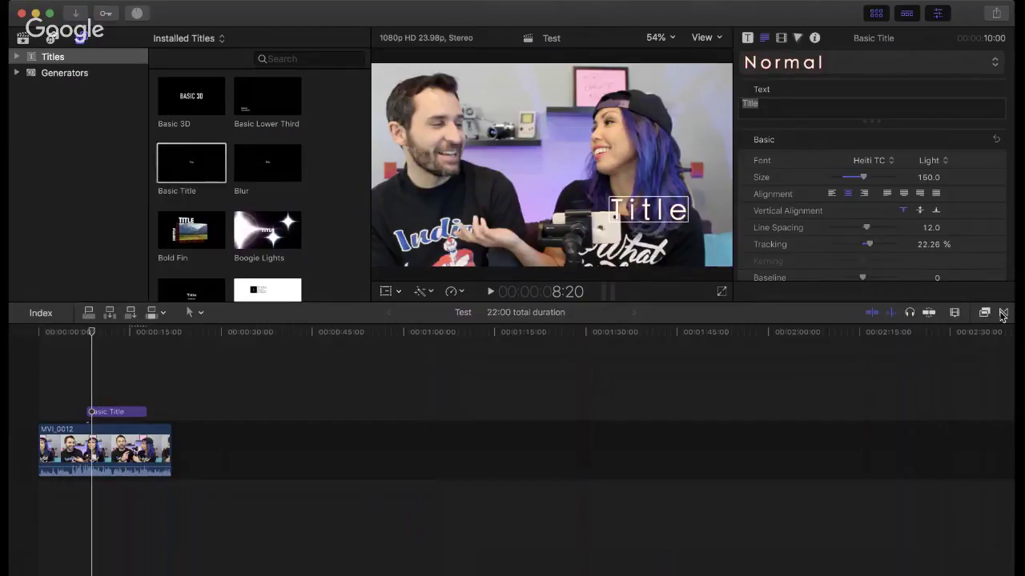
Step: Apply the Cross Dissolve transition from the Dissolves category to both ends of the Basic Title
left_click(1003, 313)
scroll(879, 477, "down", 2)
scroll(879, 476, "up", 2)
left_click(773, 385)
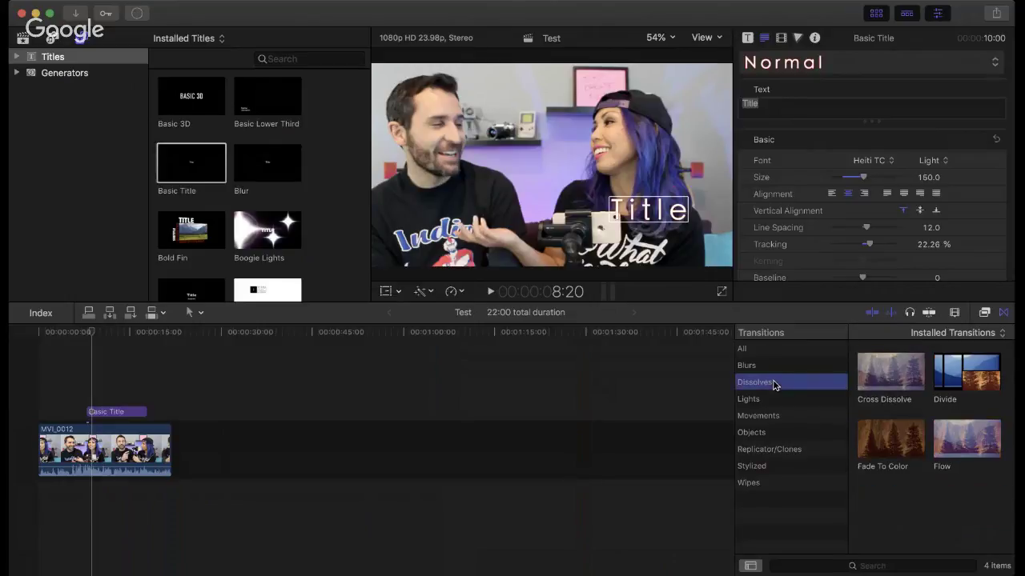
left_click_drag(888, 382, 117, 411)
Step: Play the last seconds of the Basic Title to preview its fade-out
left_click(134, 343)
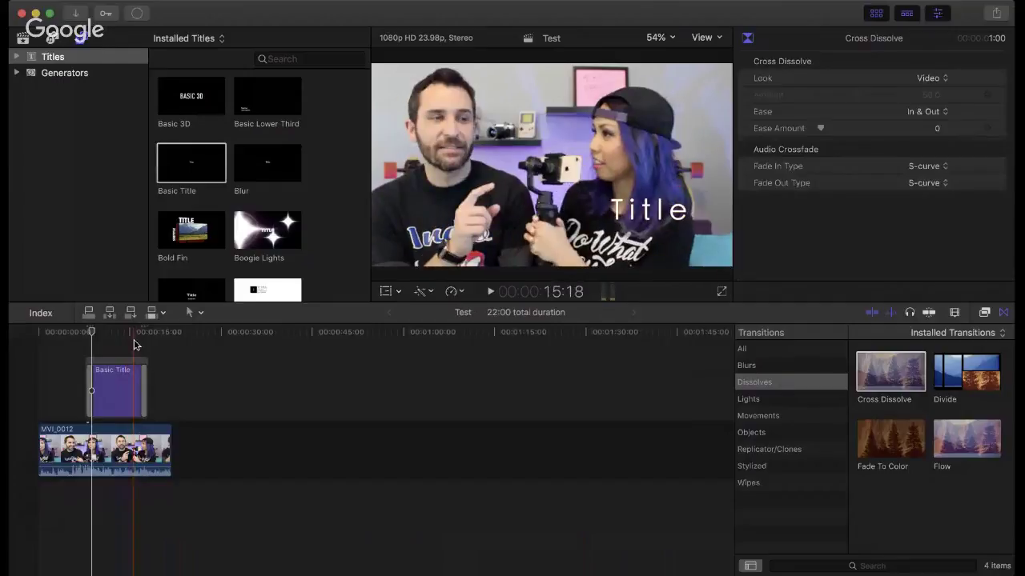
key("space")
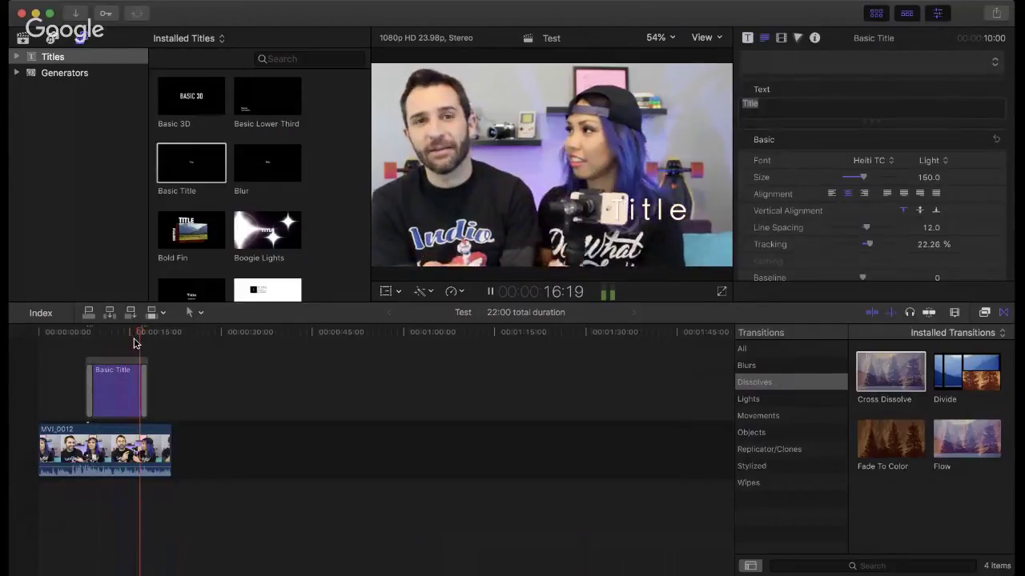
key("space")
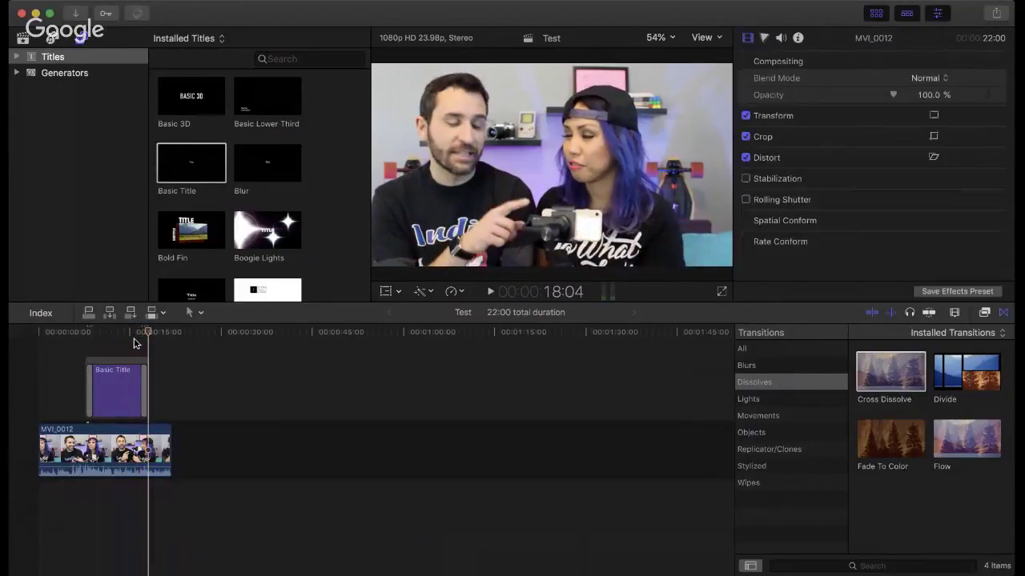
Step: Shorten the Cross Dissolve at the end of the Basic Title to 17 frames and play it back
key("super+equal")
key("super+equal")
key("super+equal")
key("super+equal")
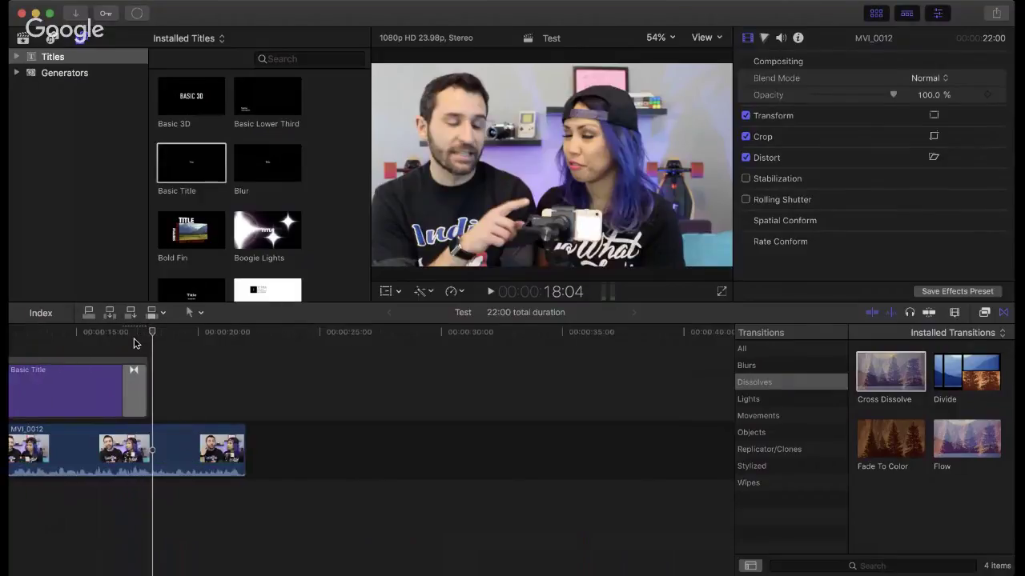
scroll(134, 343, "left", 8)
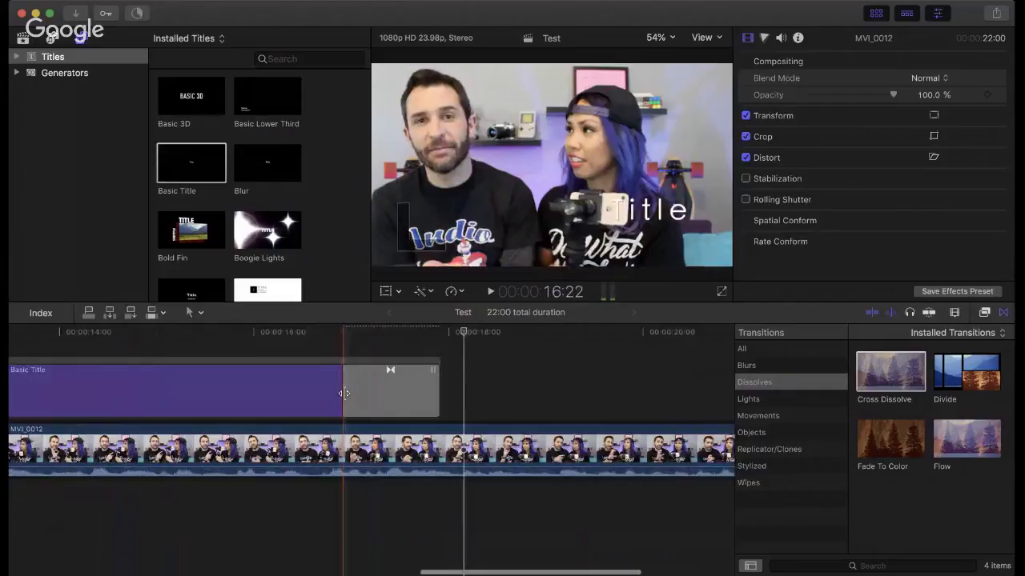
left_click_drag(340, 398, 373, 399)
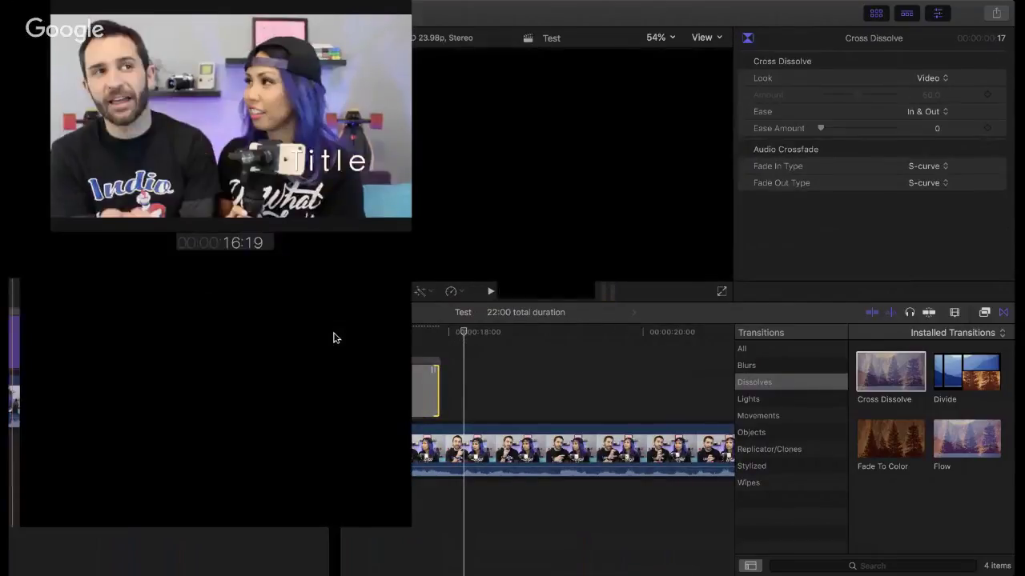
left_click(332, 338)
key("space")
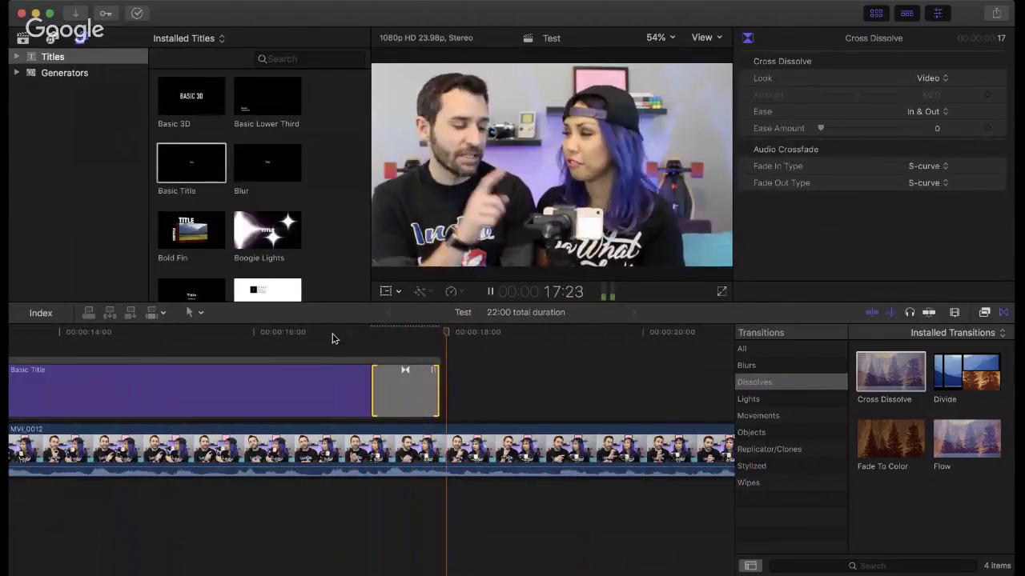
key("space")
Step: Select the MVI_0012 clip in the timeline and examine its video, color, audio and info settings
key("super+minus")
key("super+minus")
key("super+minus")
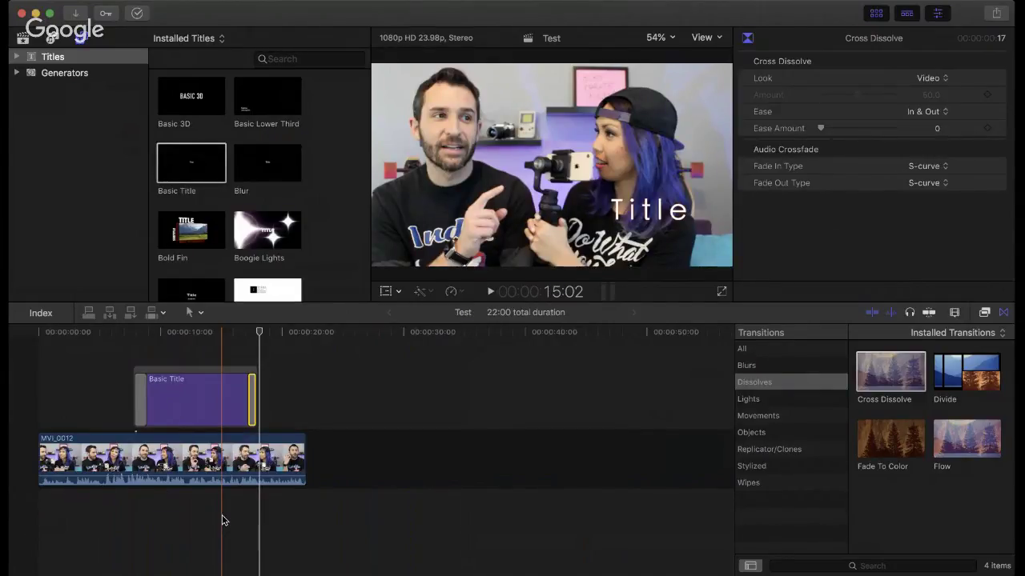
left_click(285, 469)
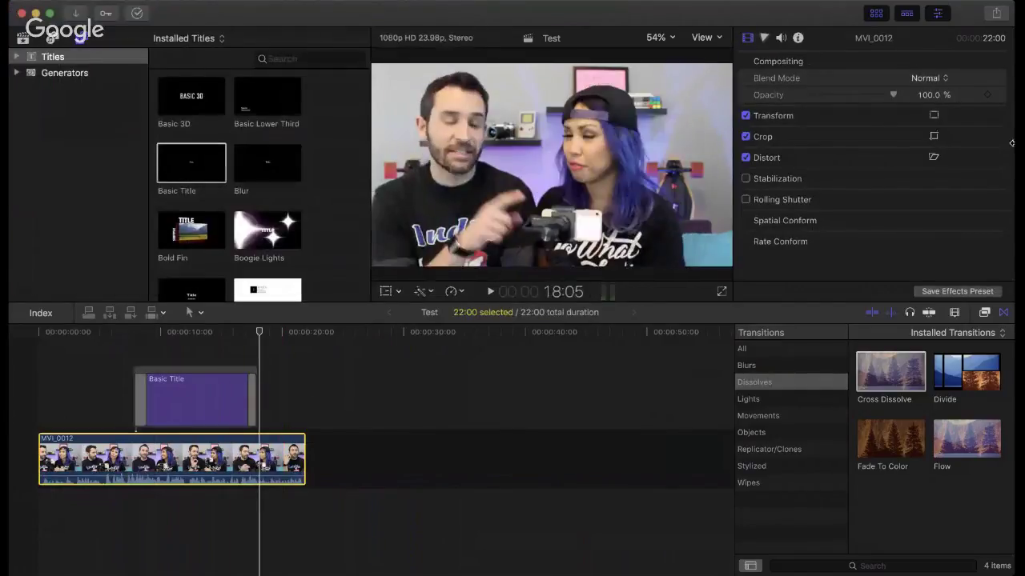
left_click(980, 199)
left_click(981, 200)
left_click(980, 179)
left_click(980, 179)
left_click(765, 39)
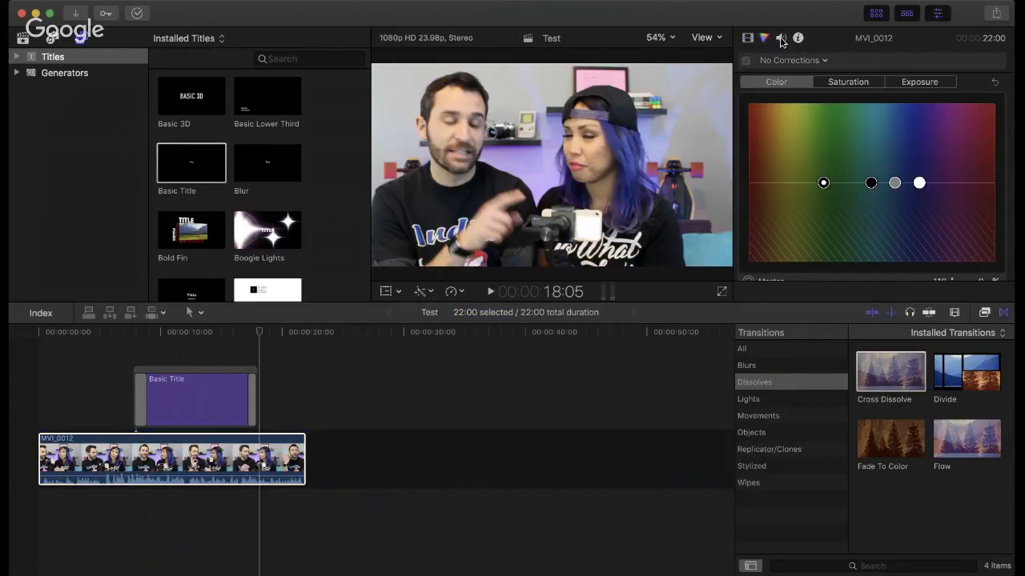
left_click(781, 38)
left_click(798, 39)
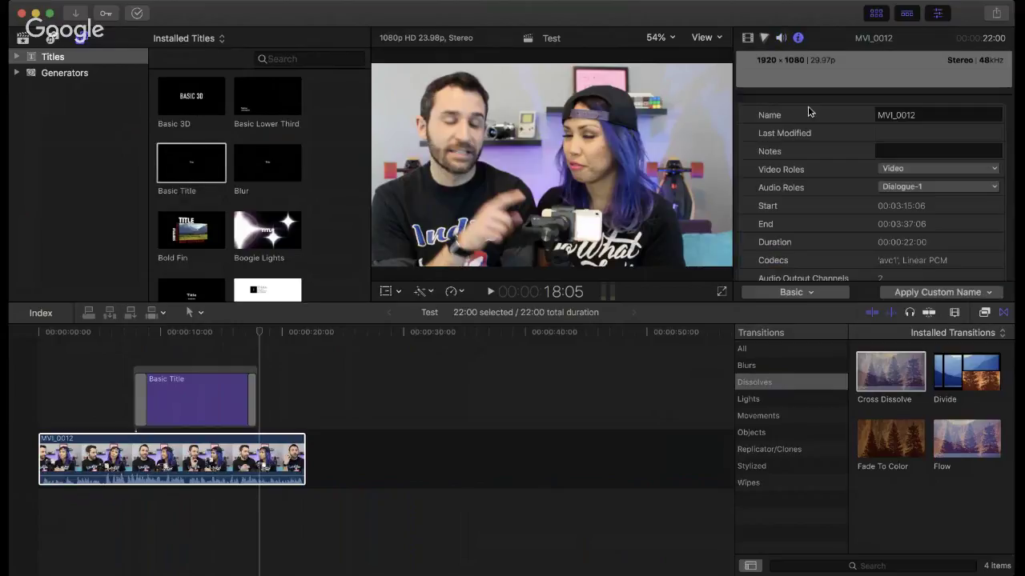
scroll(813, 201, "down", 5)
scroll(813, 201, "up", 5)
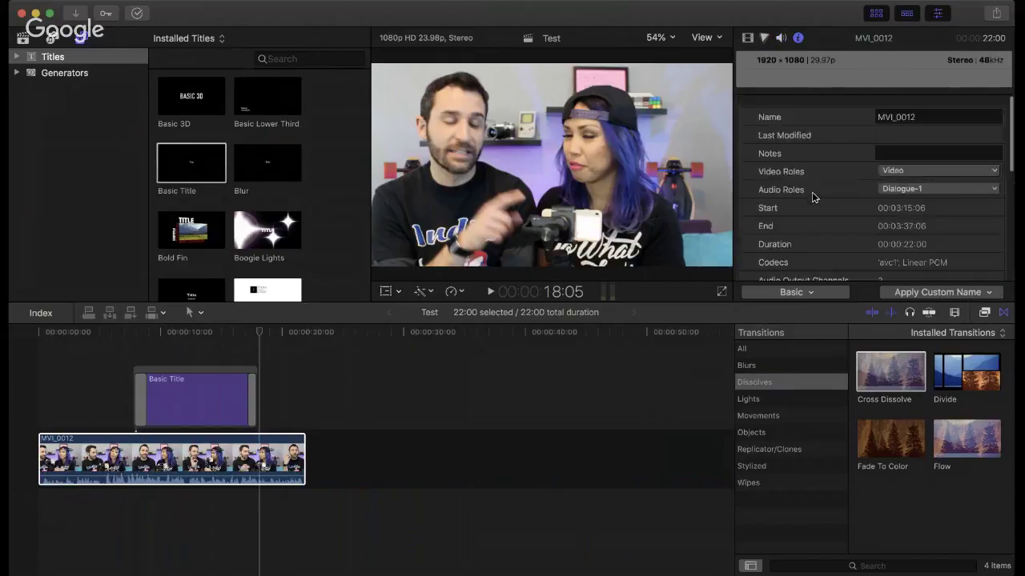
left_click(782, 38)
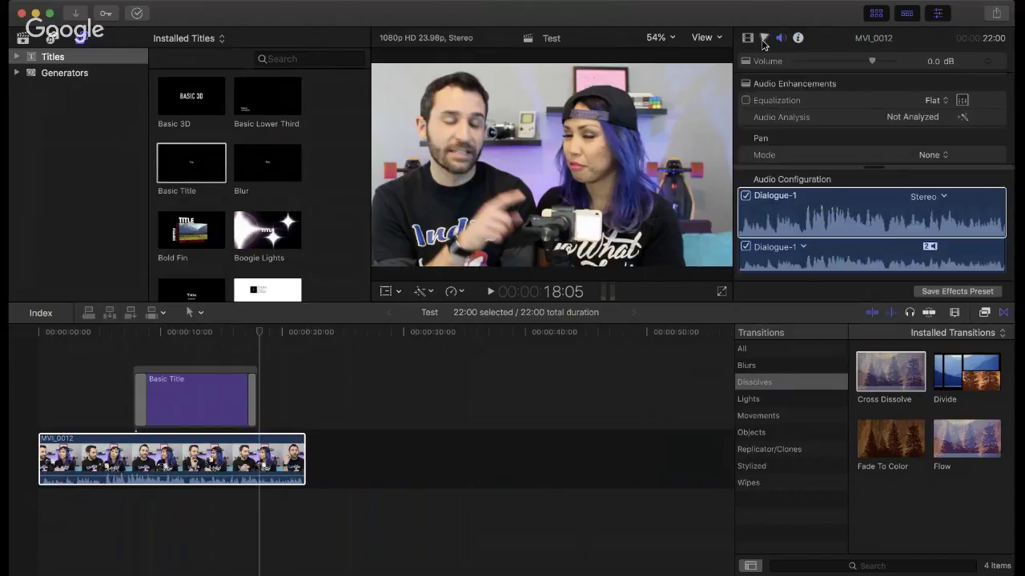
left_click(763, 40)
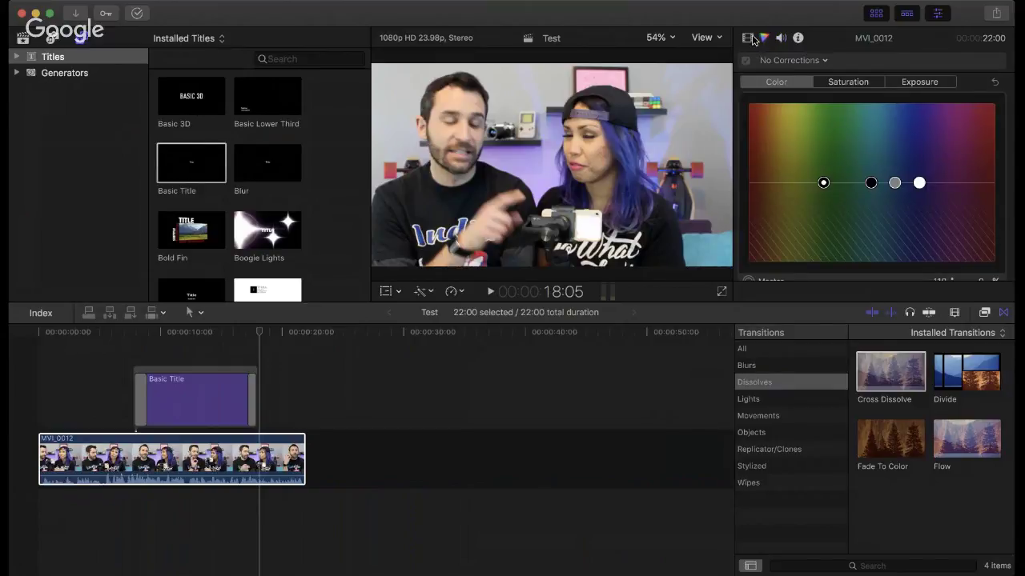
left_click(747, 38)
Step: Open the effects library and look through its video and audio effect categories
left_click(985, 313)
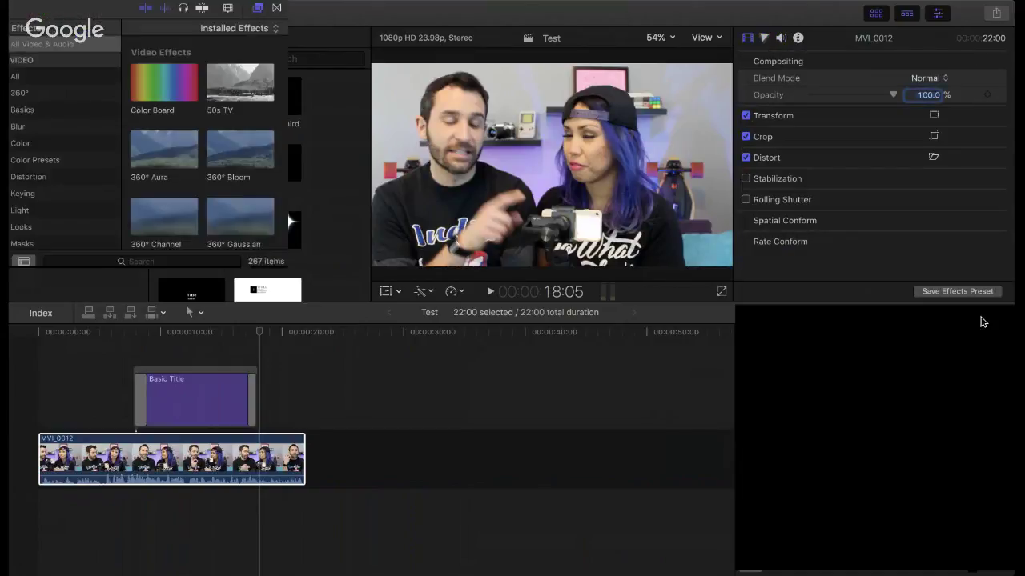
scroll(760, 401, "down", 5)
scroll(761, 399, "down", 6)
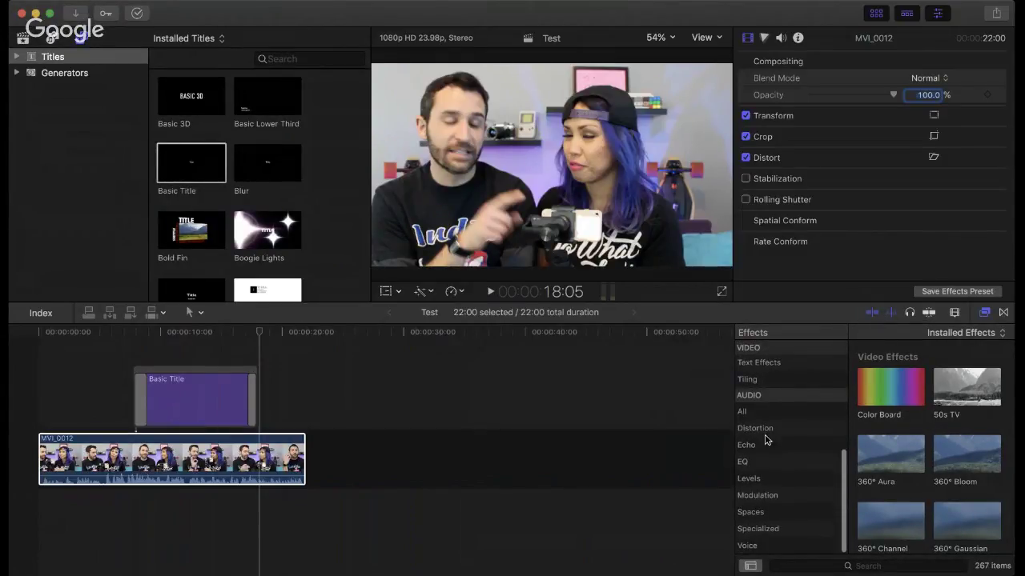
scroll(767, 439, "up", 11)
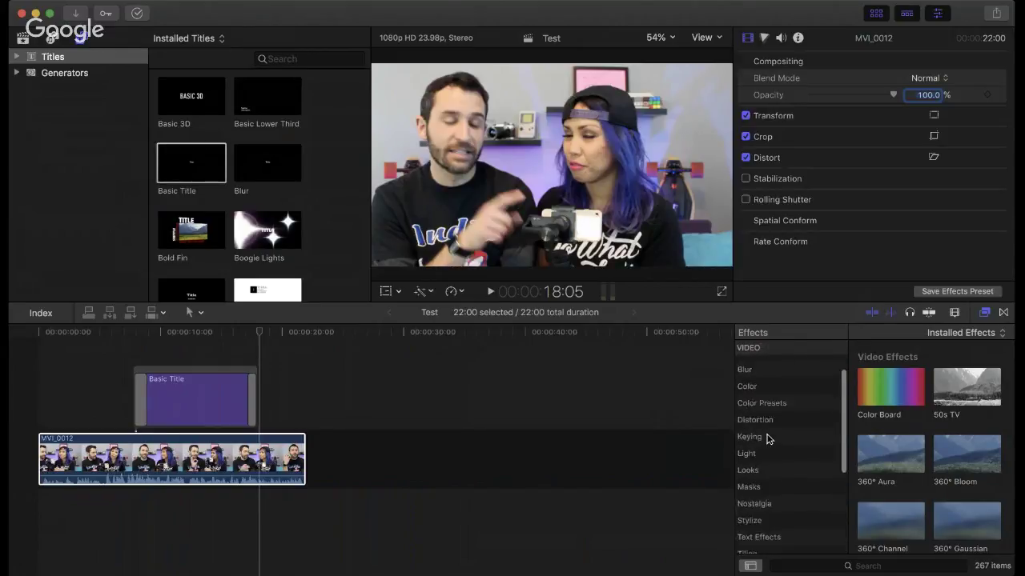
left_click(361, 434)
left_click(214, 413)
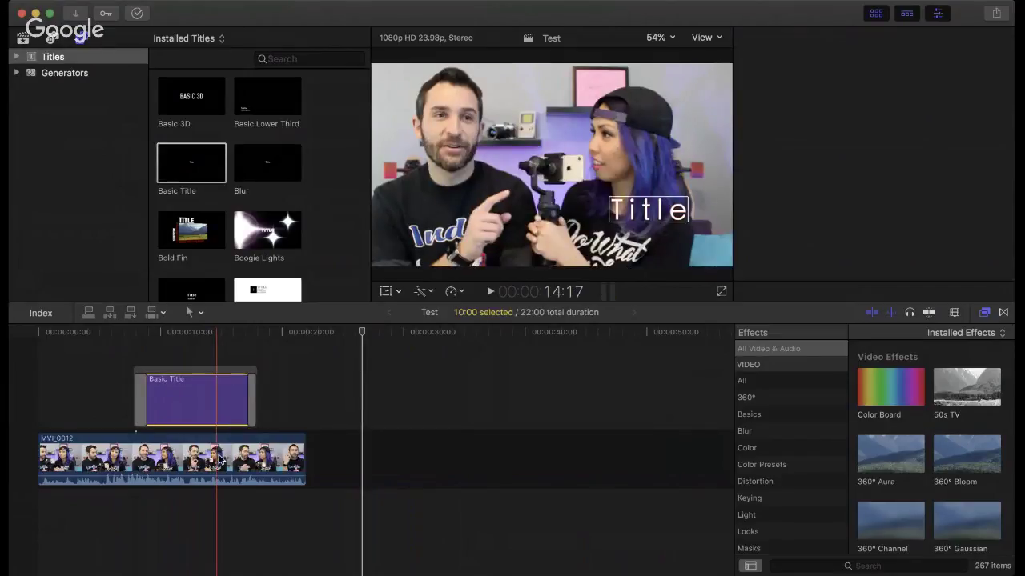
left_click(221, 461)
left_click(210, 405)
left_click(212, 445)
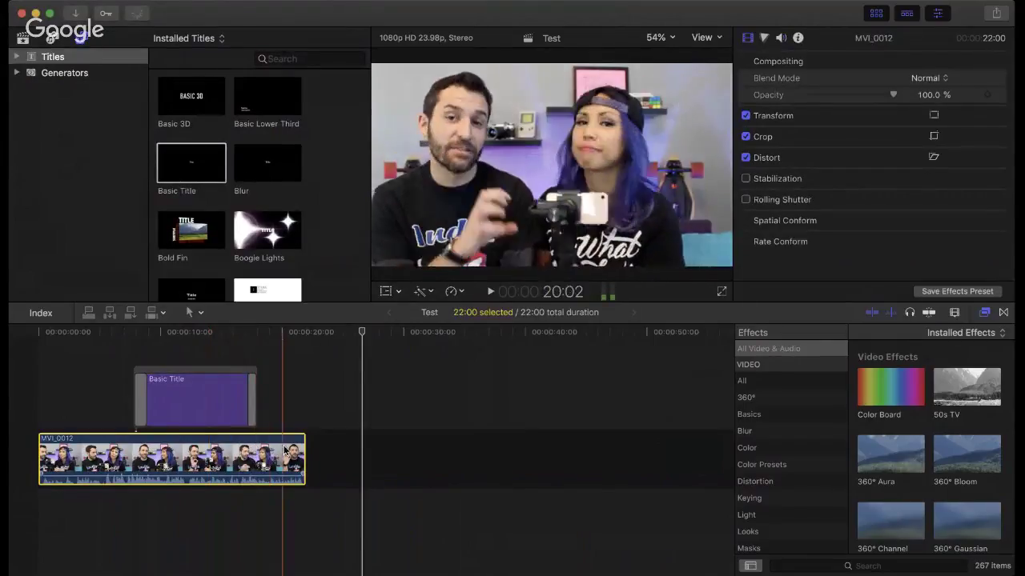
Step: Add the Custom generator directly after the MVI_0012 clip and shorten it to about 1 second 17 frames
left_click(17, 73)
left_click(61, 72)
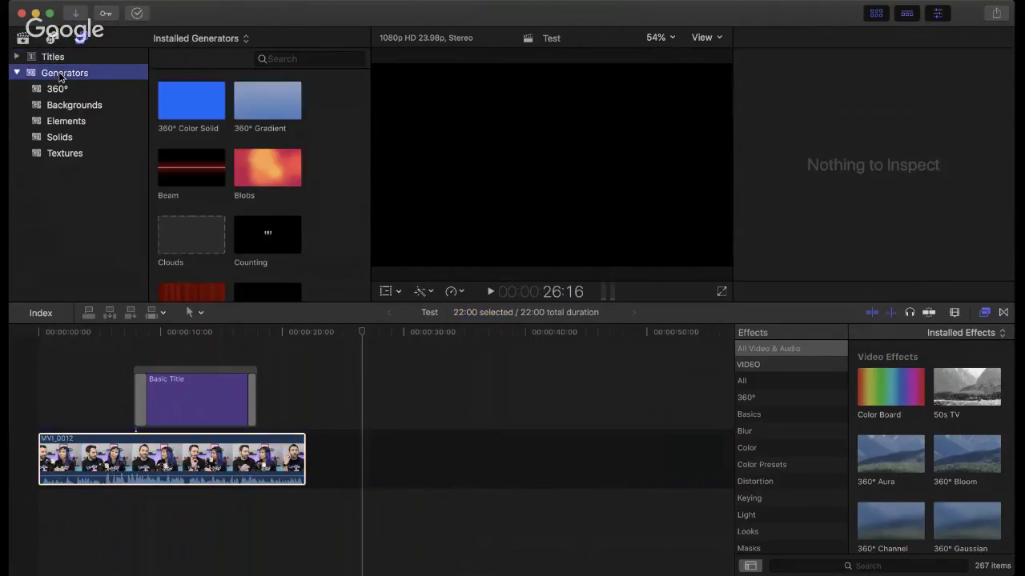
scroll(278, 205, "down", 5)
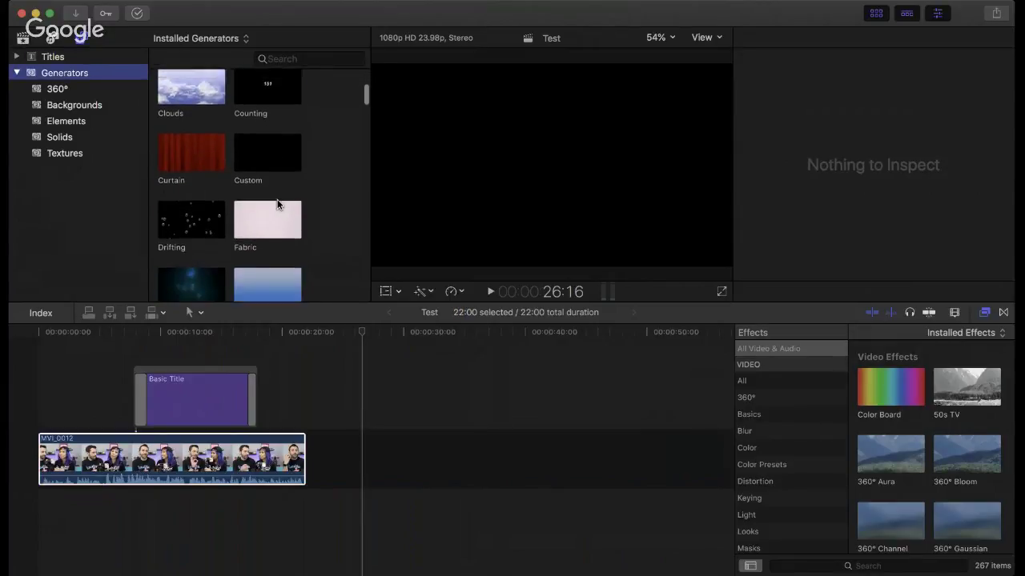
scroll(278, 205, "up", 5)
scroll(279, 205, "down", 5)
scroll(279, 215, "up", 3)
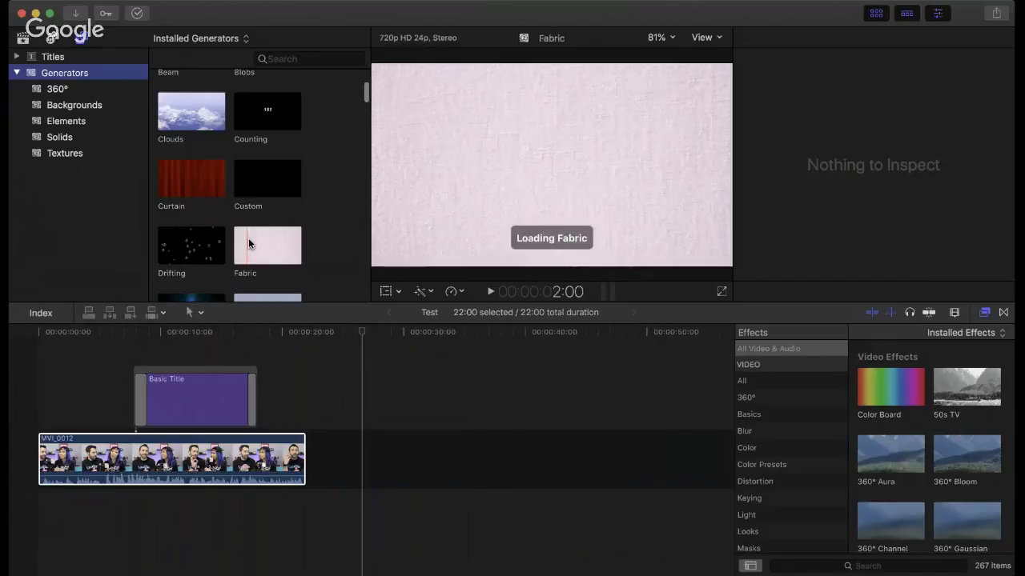
left_click_drag(254, 178, 398, 457)
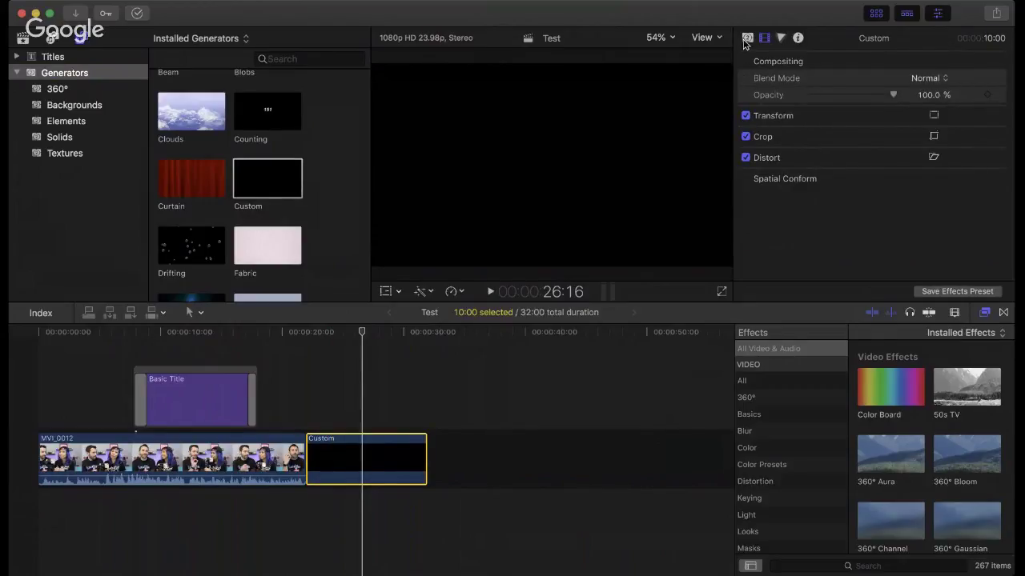
left_click(746, 38)
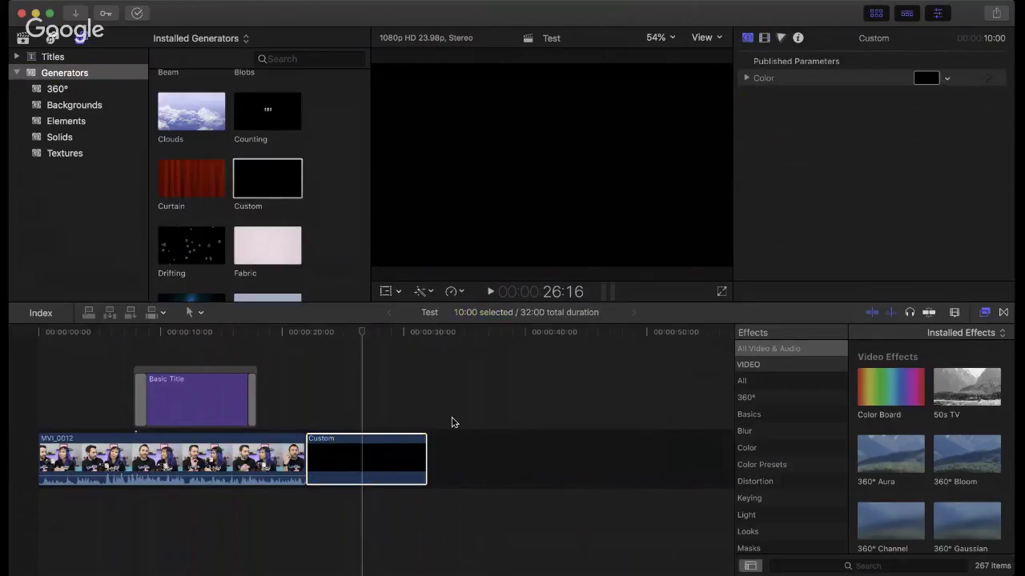
left_click_drag(423, 460, 325, 437)
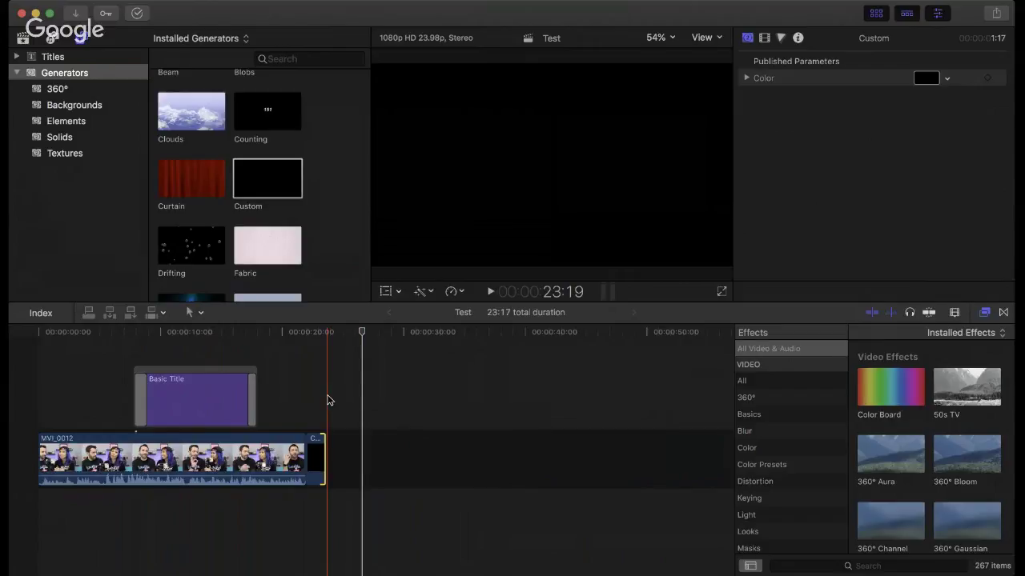
Step: Split the MVI_0012 clip at 19:10 and move the Custom generator between its two parts
left_click(274, 447)
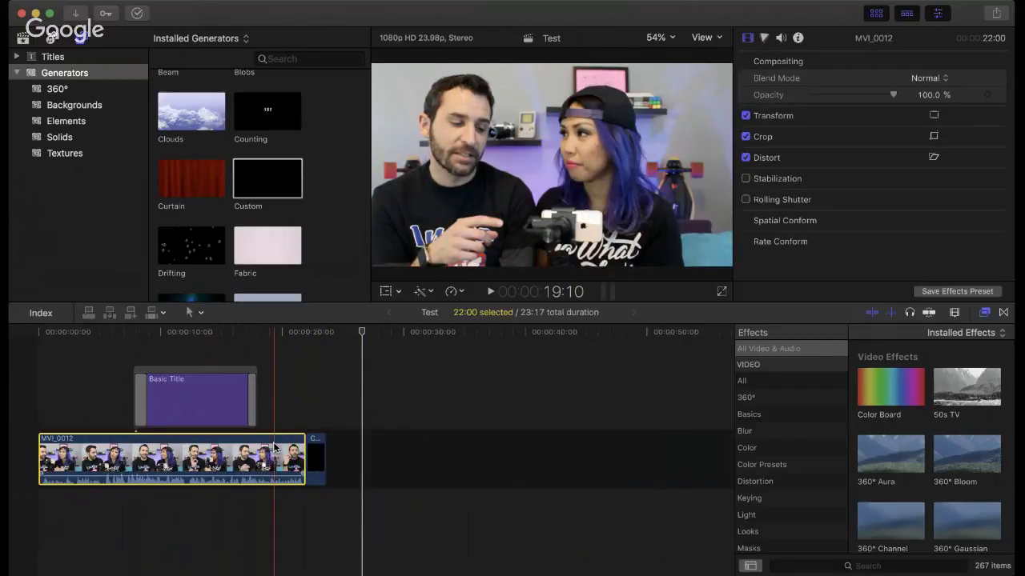
key("super+b")
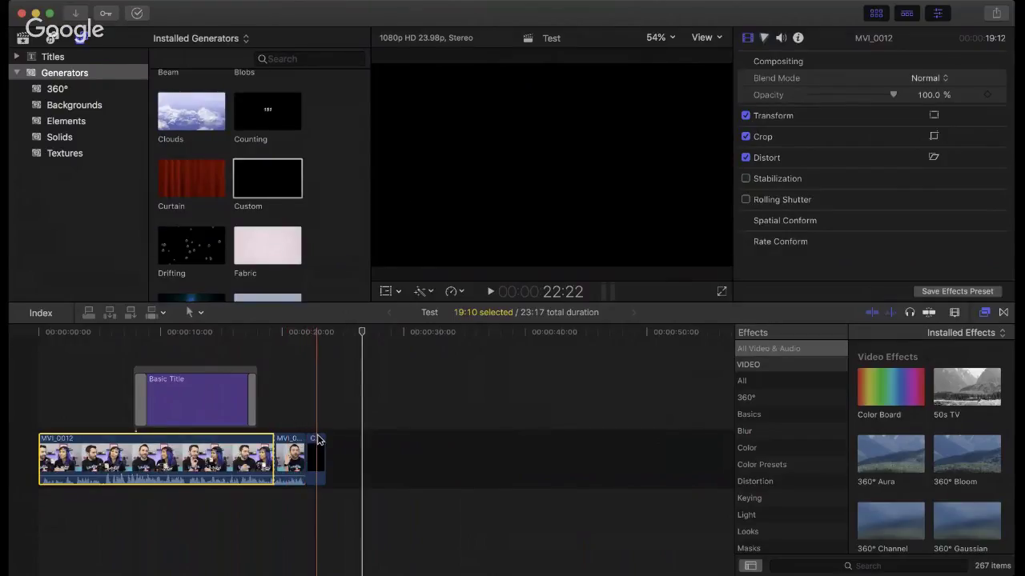
left_click_drag(318, 440, 279, 446)
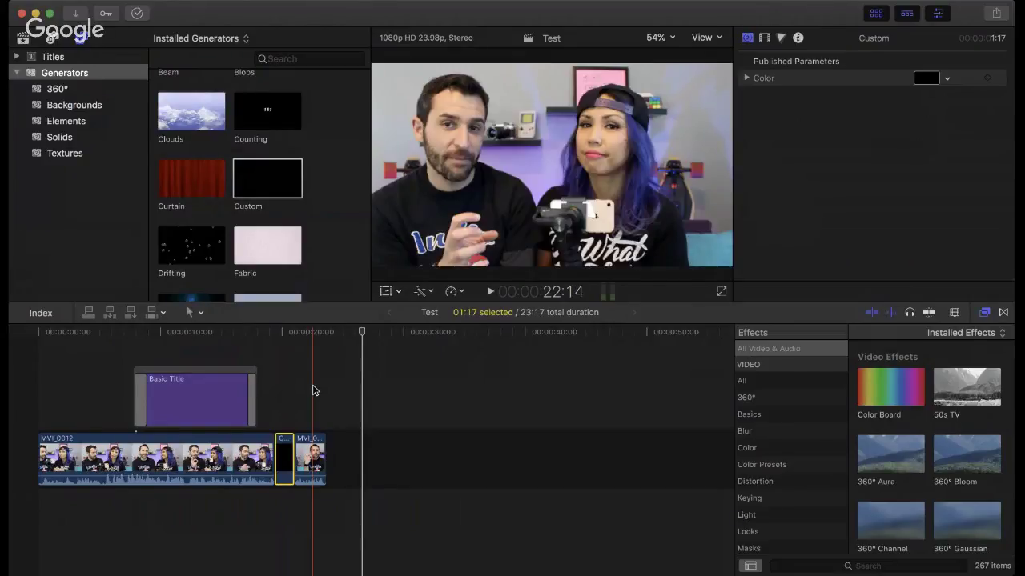
Step: Lift the split end pieces of MVI_0012 above the main storyline and move the topmost one ahead of the Basic Title
left_click_drag(318, 387, 297, 342)
left_click(320, 445)
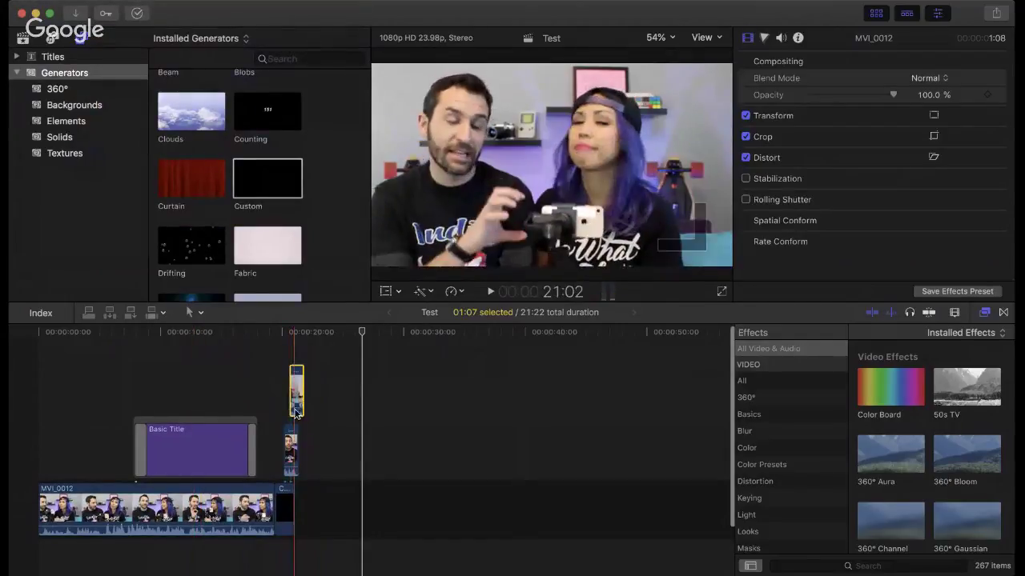
left_click_drag(292, 388, 98, 436)
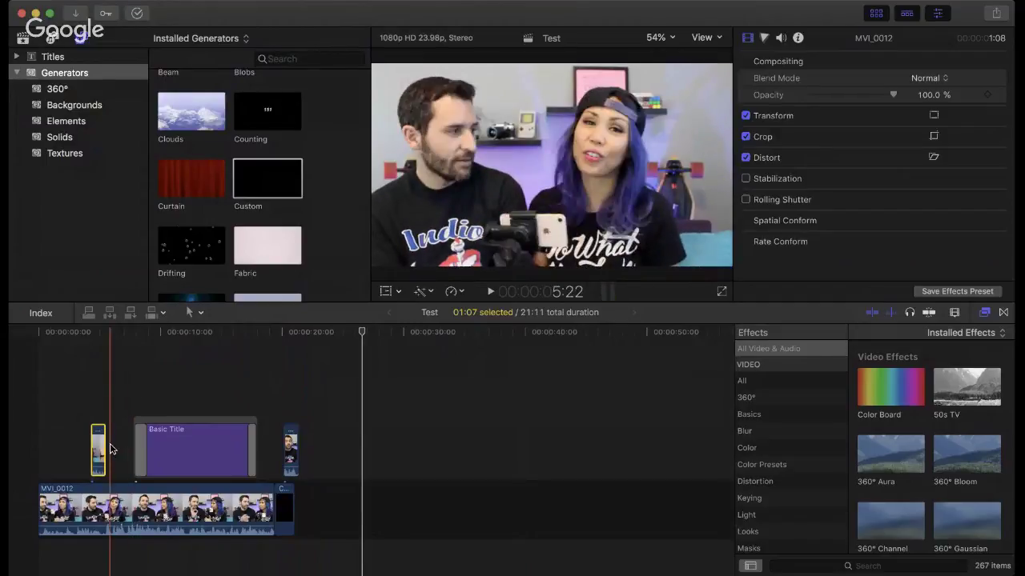
Step: Extend the start of the moved MVI_0012 piece to about 4 seconds 9 frames and place it about 2 seconds into the timeline
left_click_drag(102, 449, 40, 452)
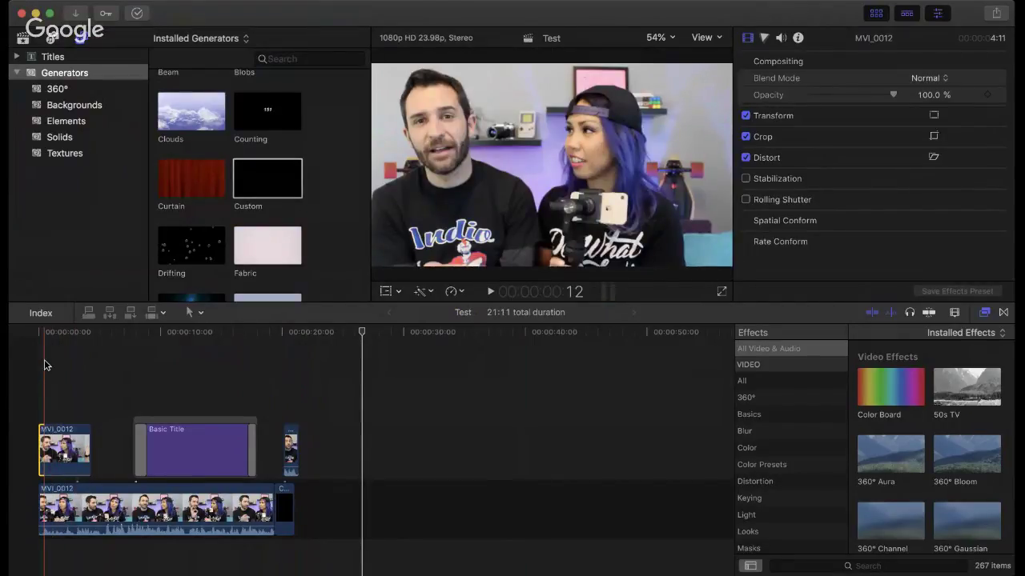
left_click_drag(69, 455, 94, 454)
left_click_drag(95, 453, 89, 451)
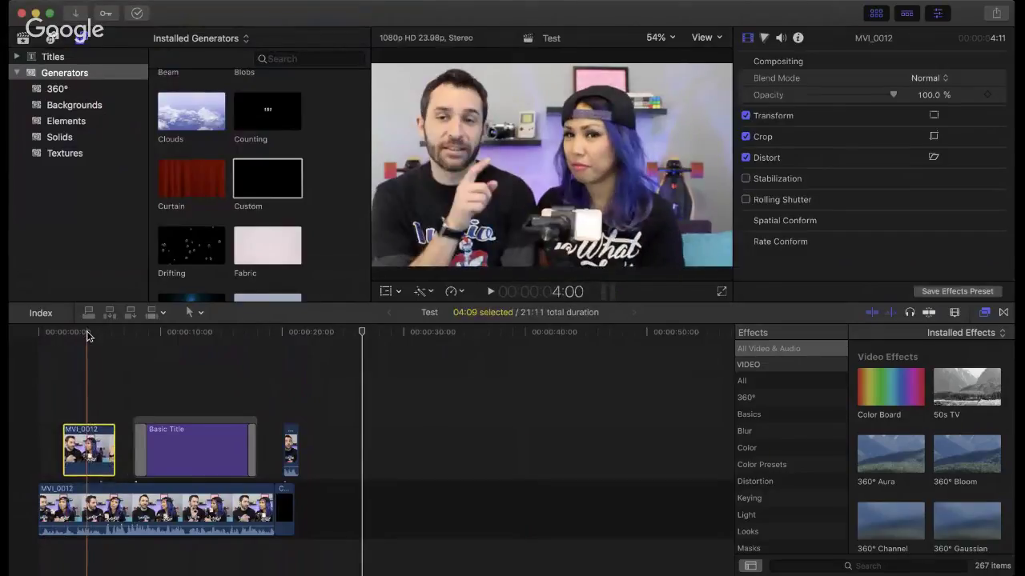
Step: Scale down the connected MVI_0012 clip with Transform and place it in the lower right of the frame as a picture-in-picture
left_click(386, 292)
left_click_drag(372, 266, 471, 210)
left_click_drag(518, 176, 587, 218)
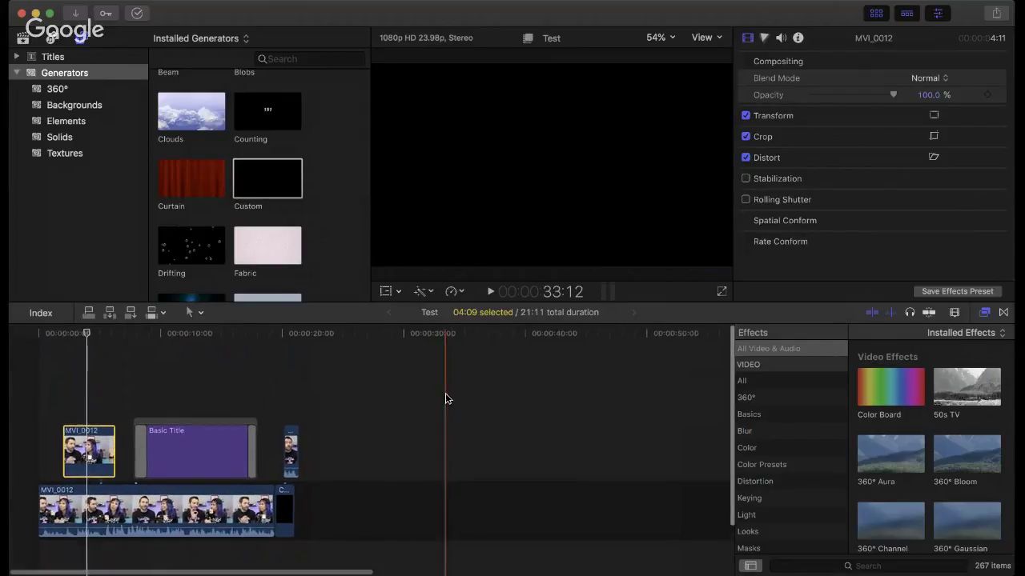
Step: Look through the Ambience sound effects and preview Thunder Roll and Ocean Surf
left_click(51, 38)
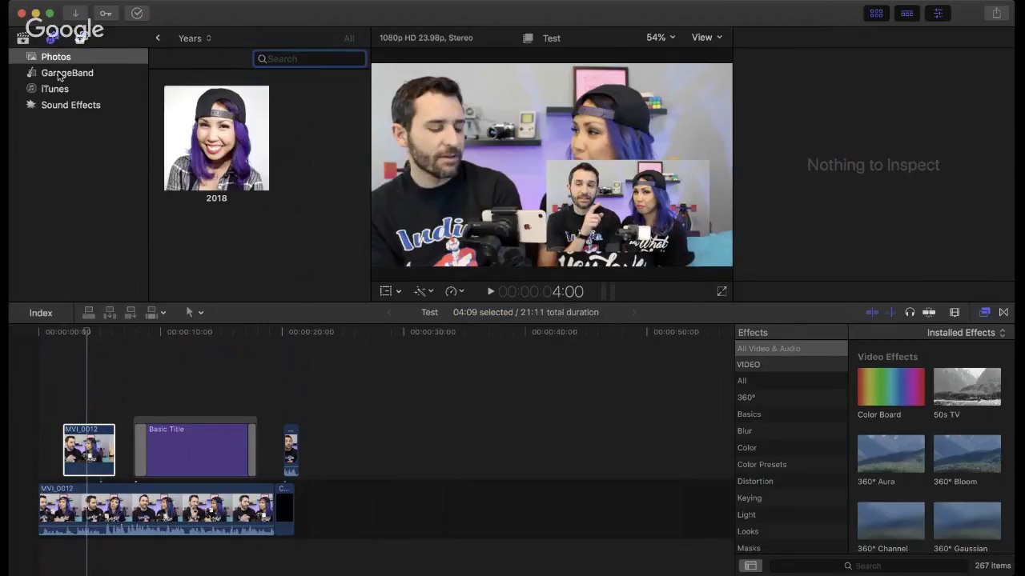
left_click(77, 108)
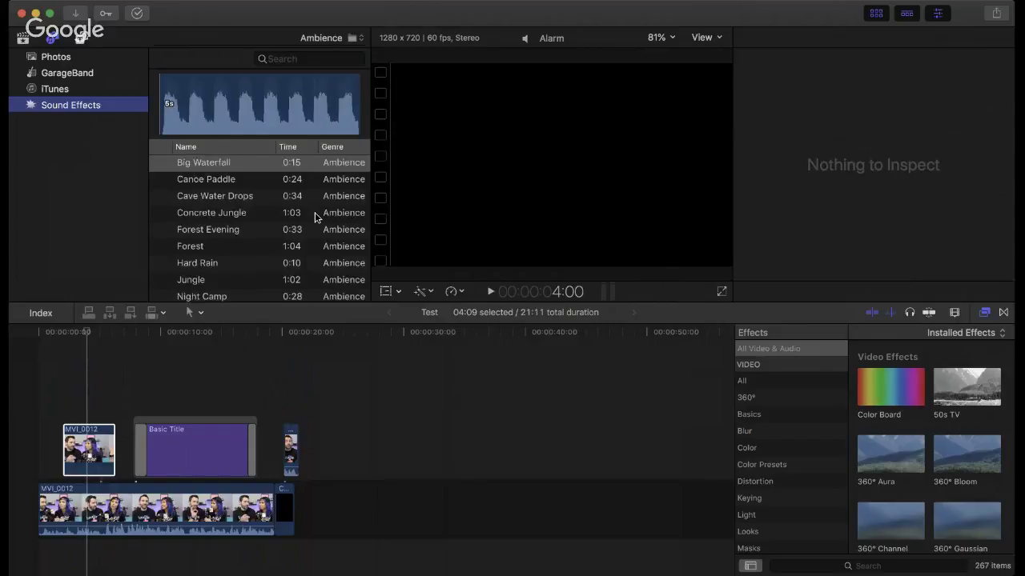
scroll(225, 230, "down", 5)
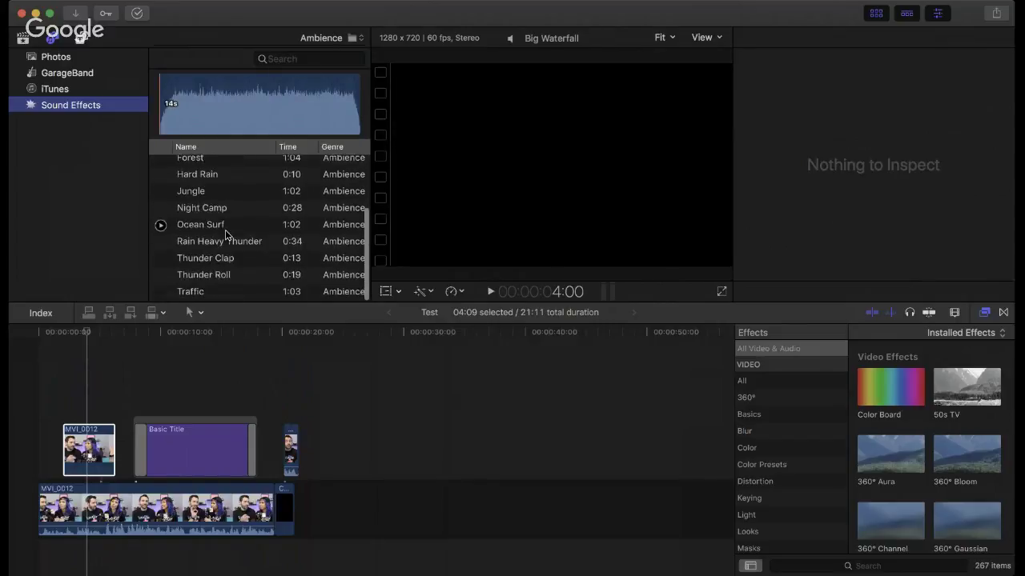
scroll(225, 231, "up", 1)
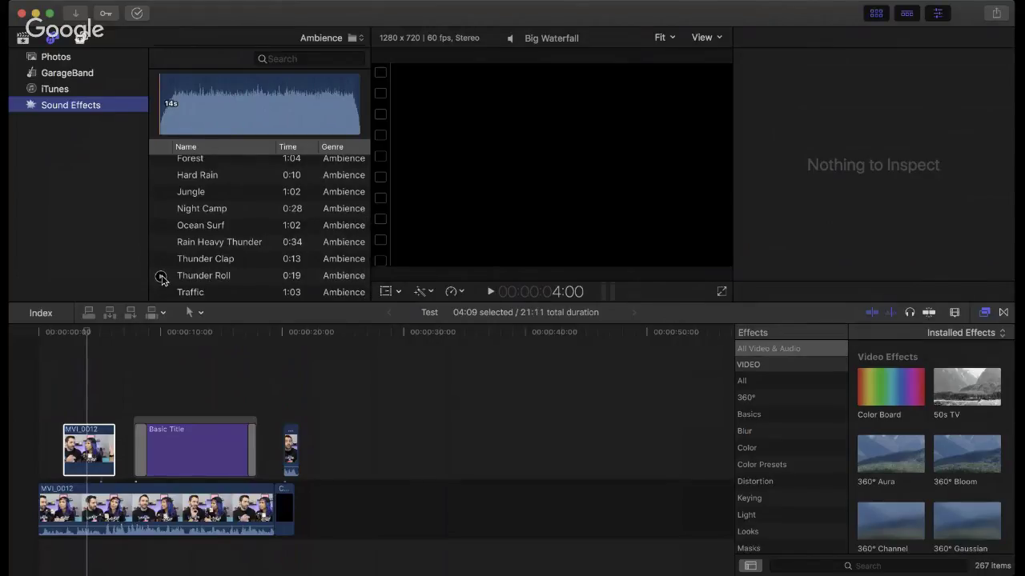
left_click(160, 276)
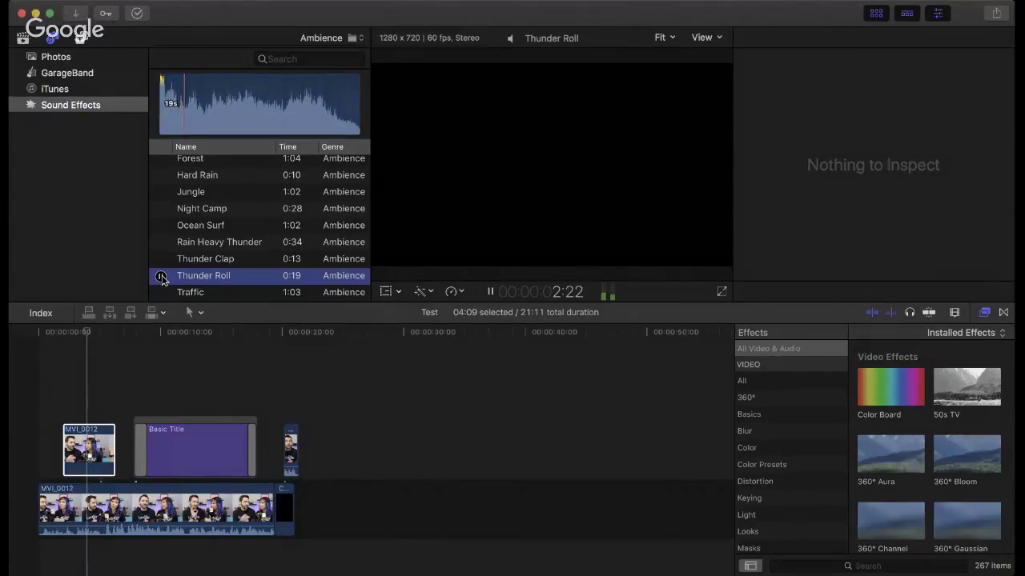
left_click(161, 276)
left_click(161, 226)
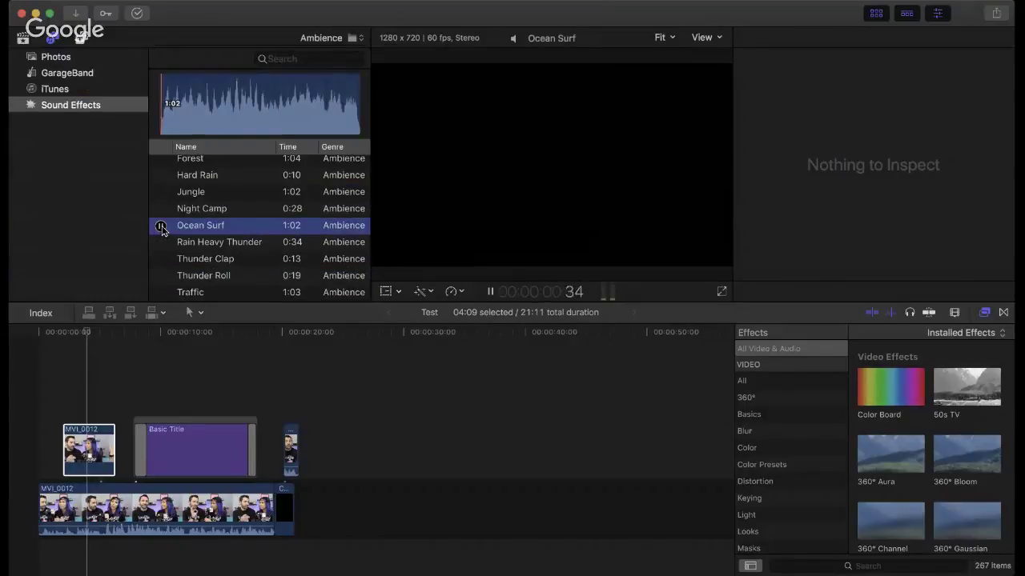
left_click(160, 226)
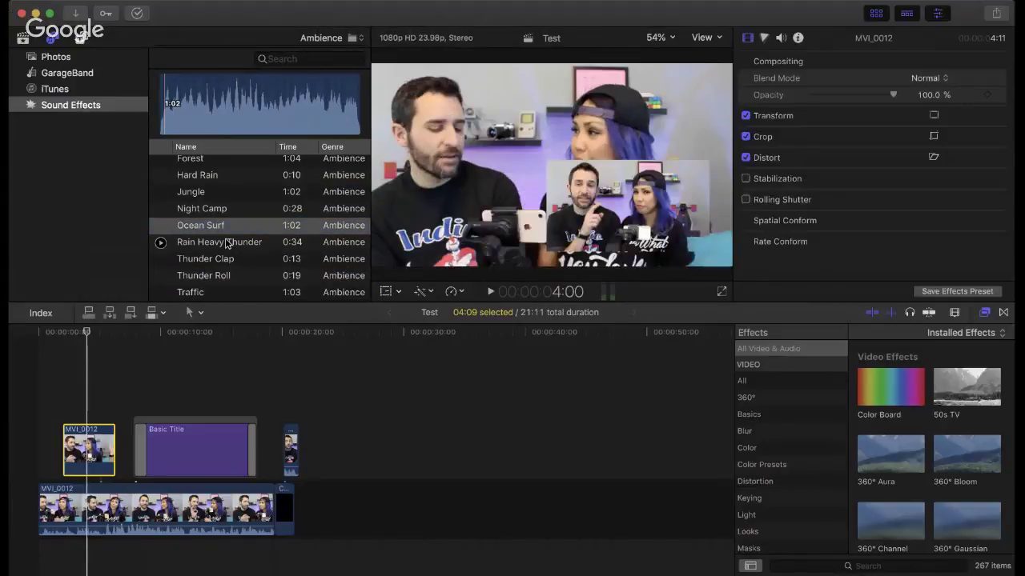
Step: Add the Ocean Surf sound effect below the main clip from 4:00 and cut away everything past about 27:06, including the storyline gap
left_click_drag(225, 229, 86, 555)
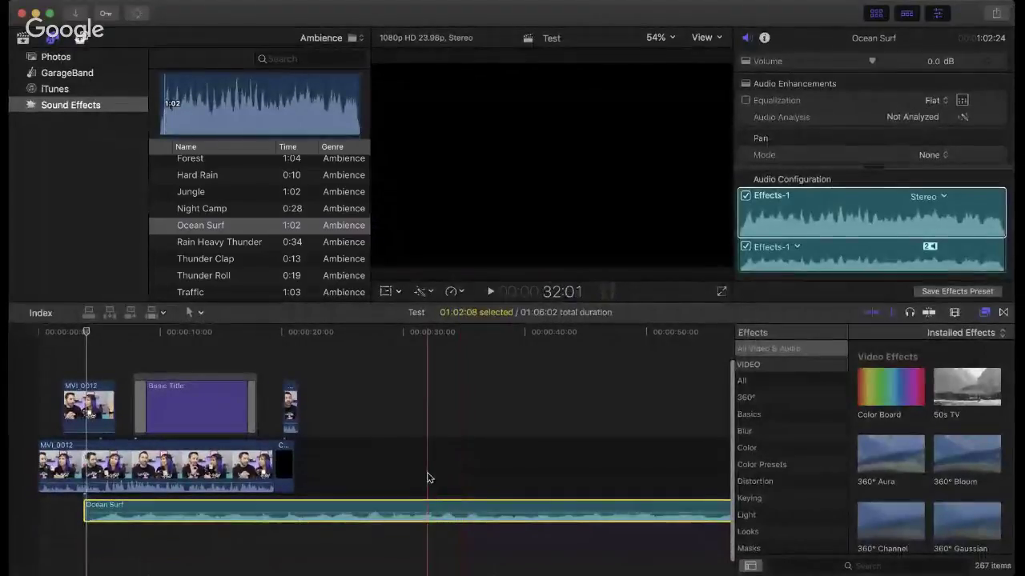
key("super+b")
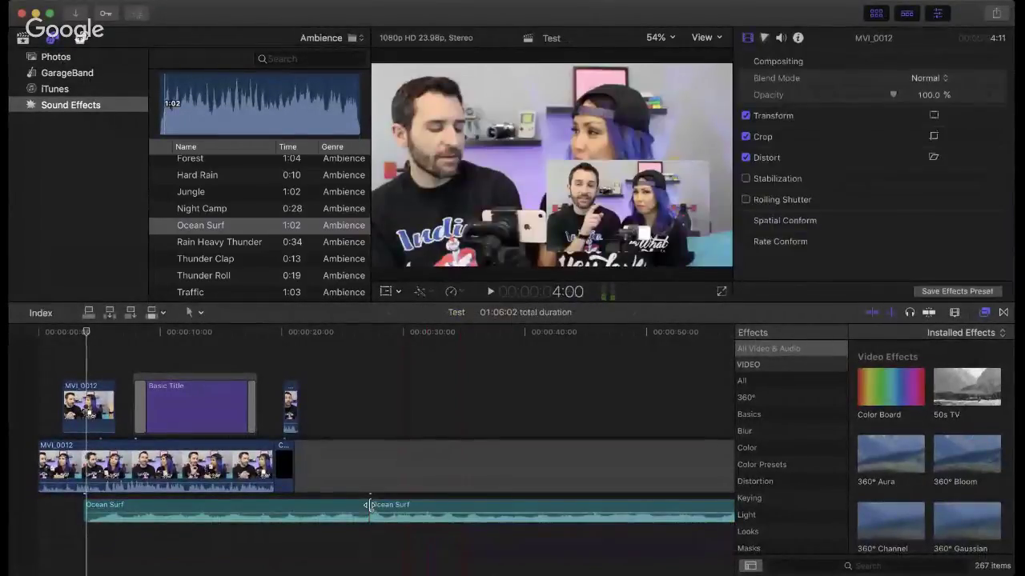
left_click(388, 507)
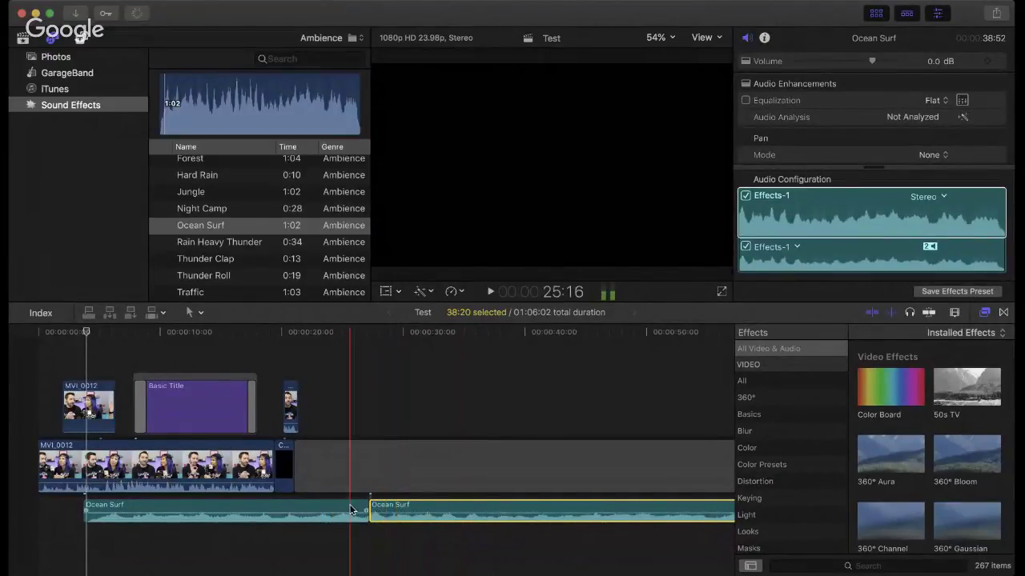
left_click(320, 458)
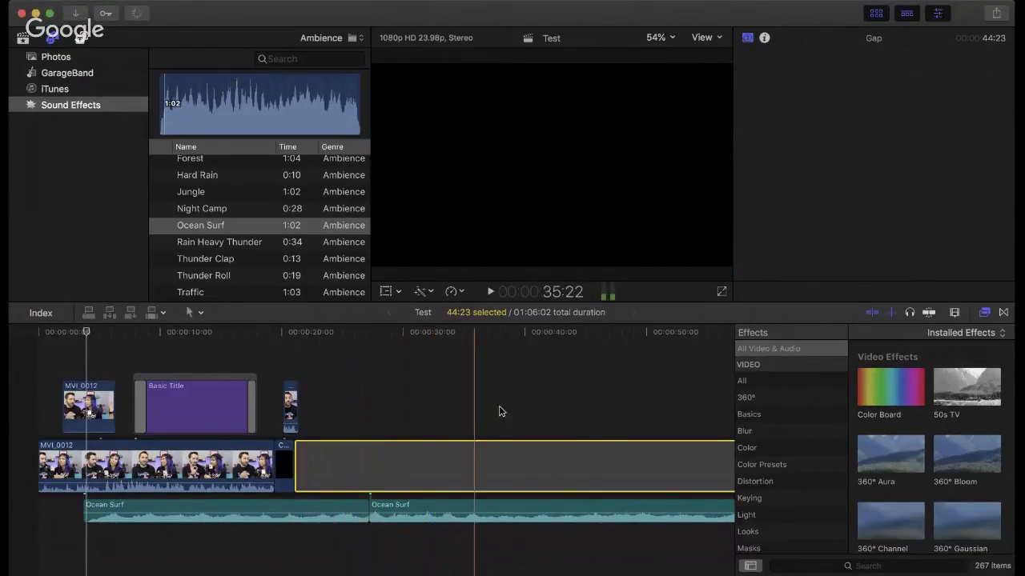
key("Delete")
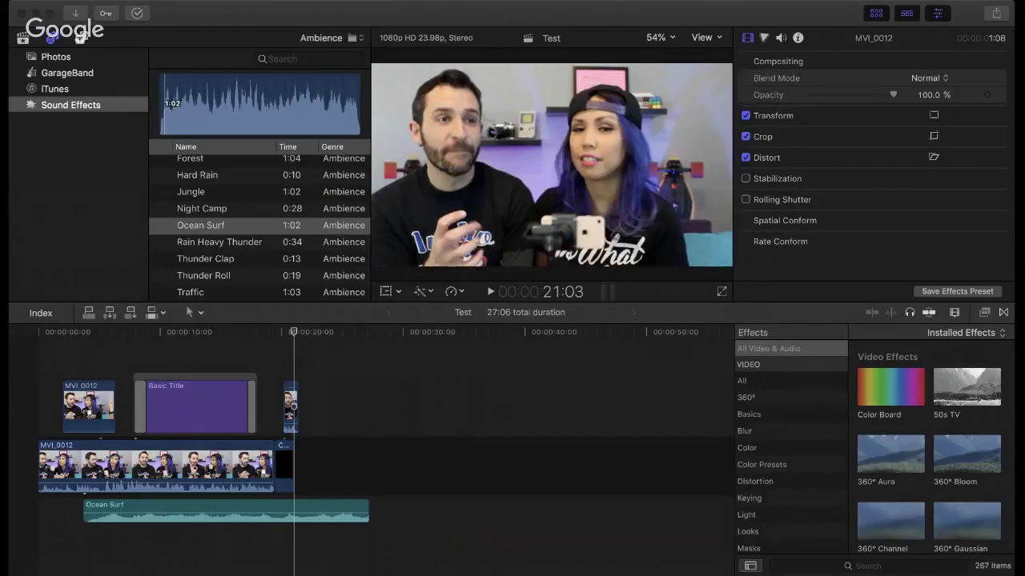
Step: Open the background tasks to check on the running processes
left_click(711, 387)
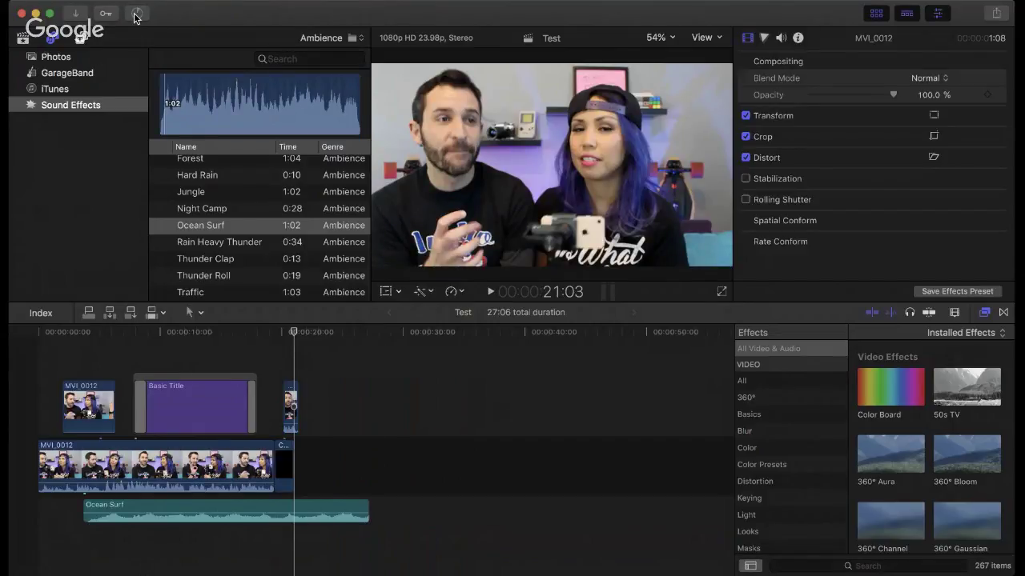
left_click(134, 15)
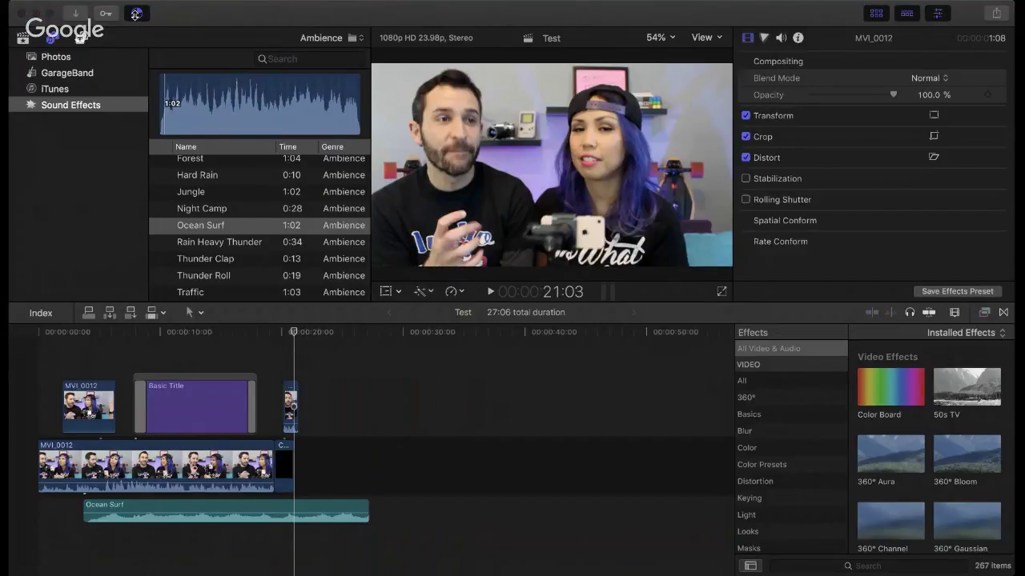